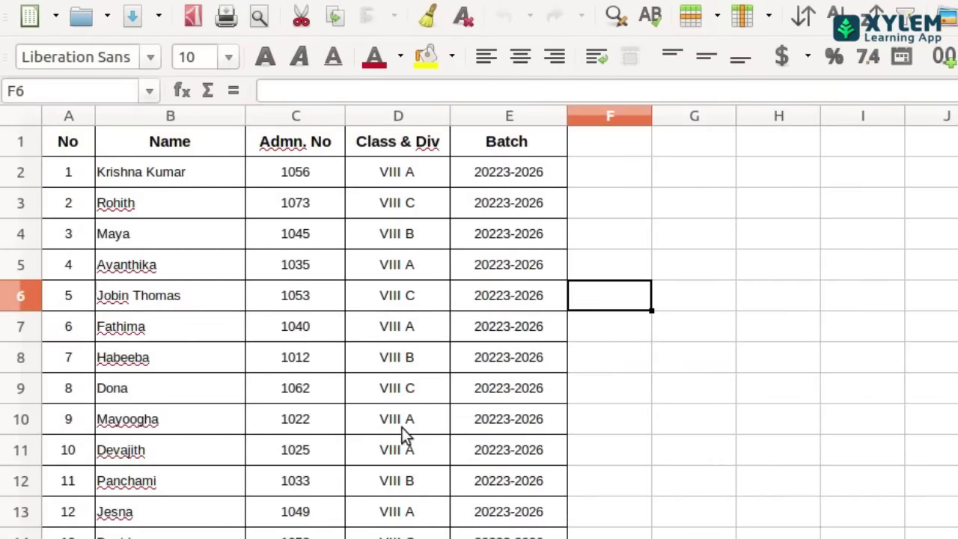
# Examine the club member list in Card.ods and the ID card task instructions in 3.png
pyautogui.scroll(-4, 411, 342)
pyautogui.scroll(4, 413, 344)
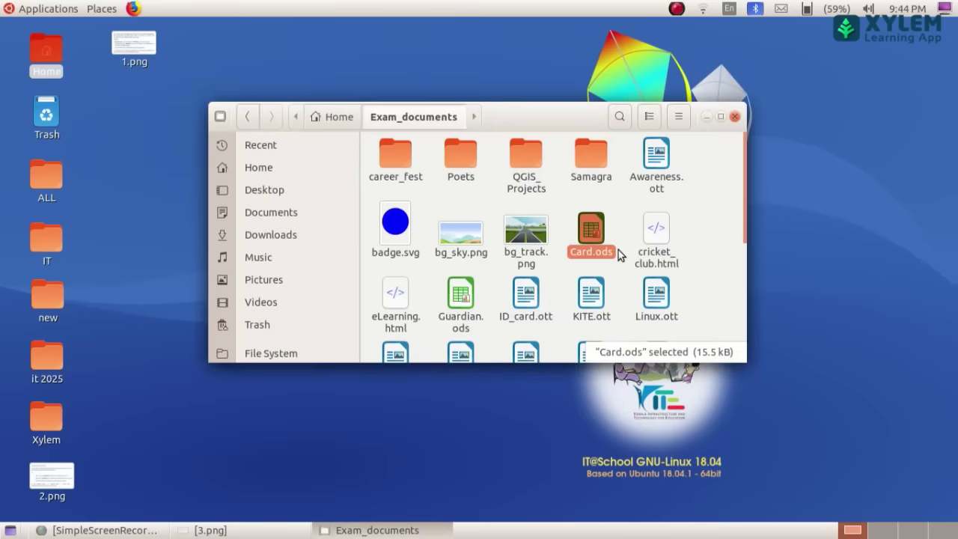
pyautogui.click(610, 264)
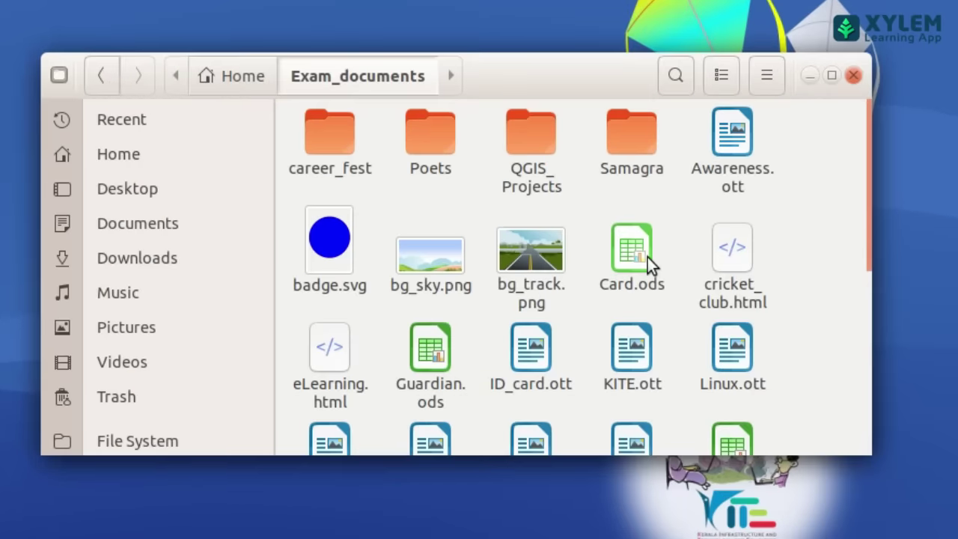
pyautogui.click(602, 233)
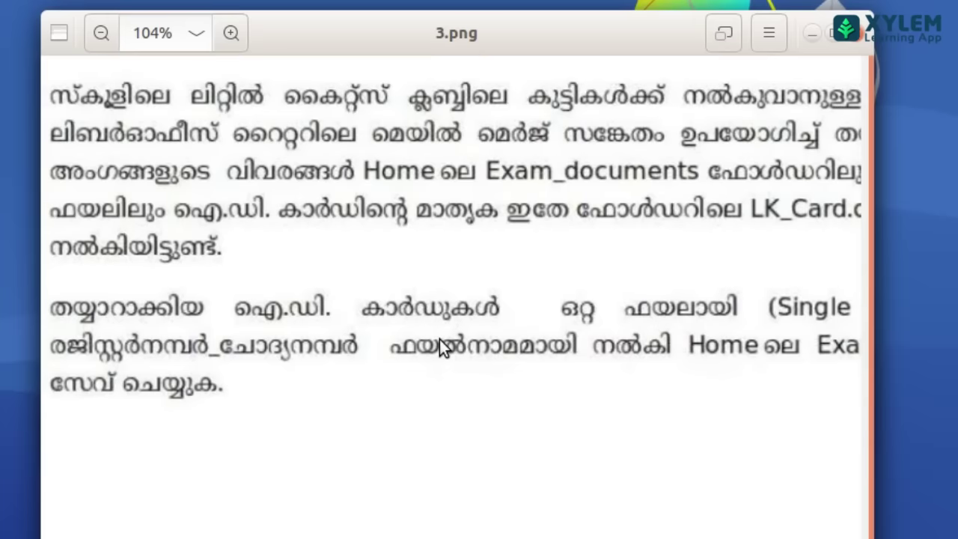
pyautogui.scroll(-2, 439, 339)
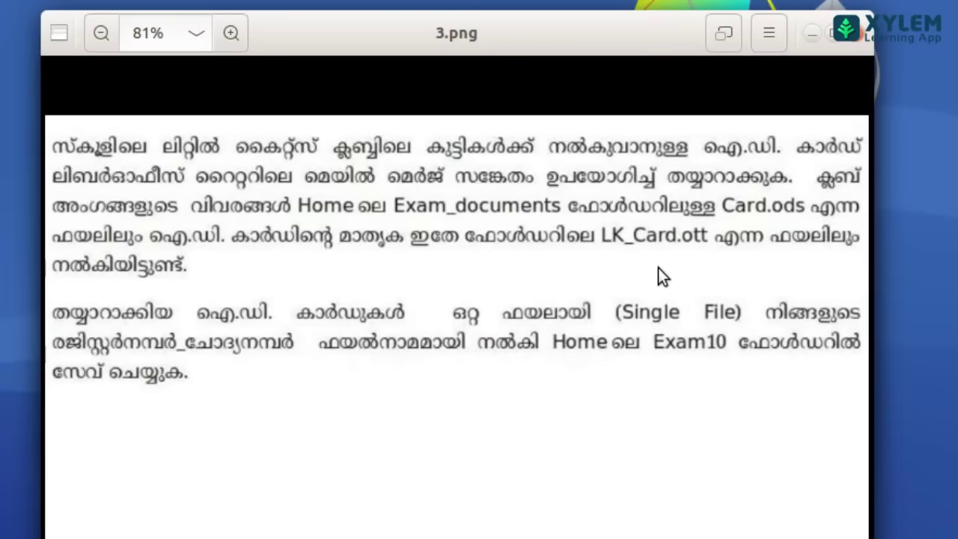
pyautogui.scroll(4, 657, 268)
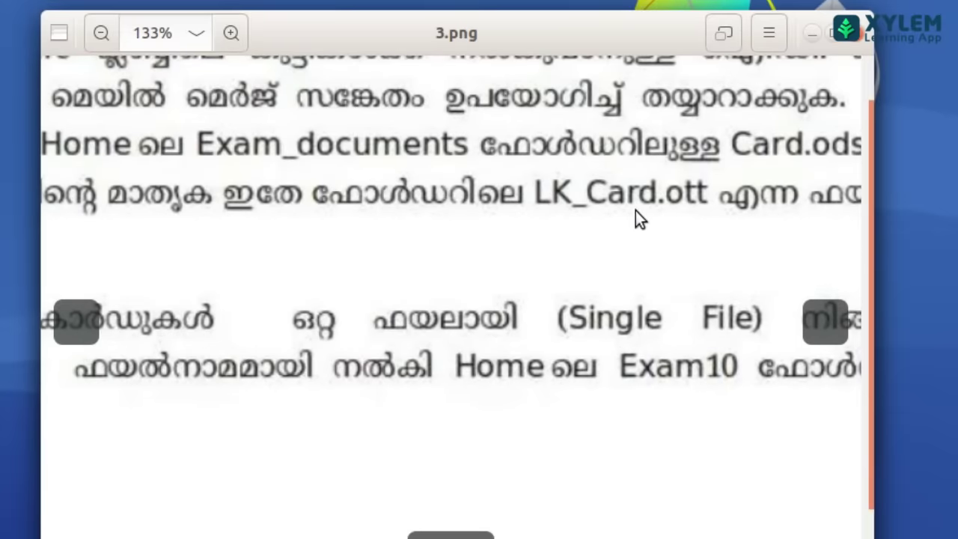
pyautogui.scroll(-3, 635, 211)
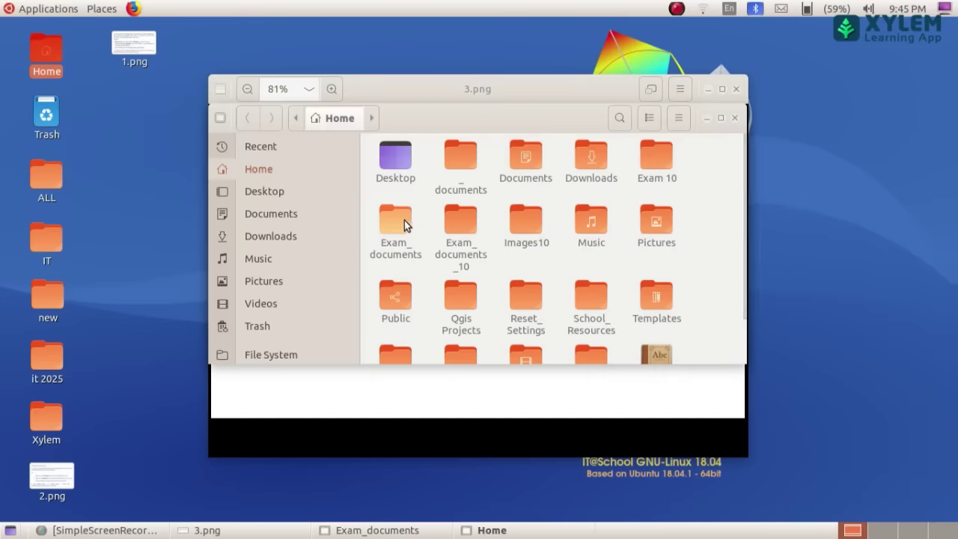
# Open the LK_Card.ott template from the Exam_documents folder in Home
pyautogui.doubleClick(396, 221)
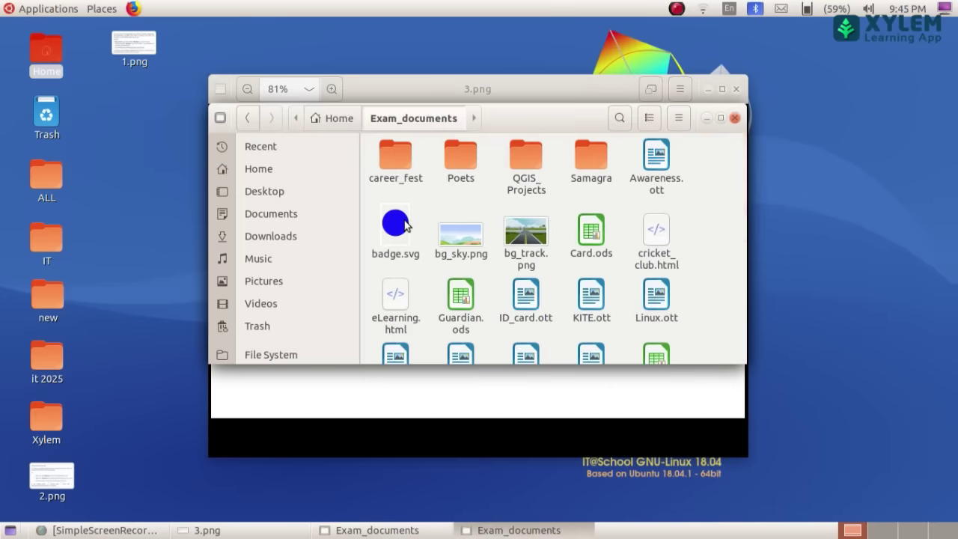
pyautogui.scroll(-3, 814, 333)
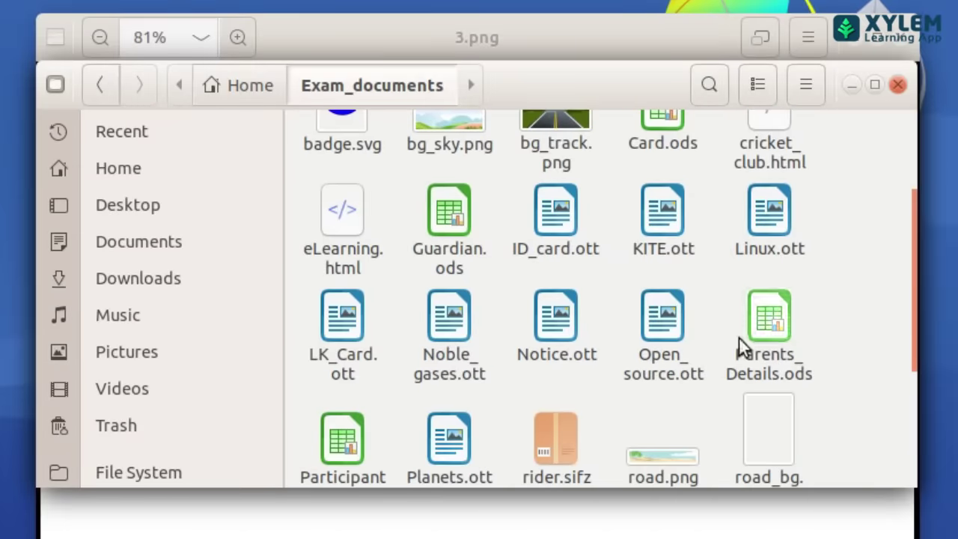
pyautogui.click(344, 333)
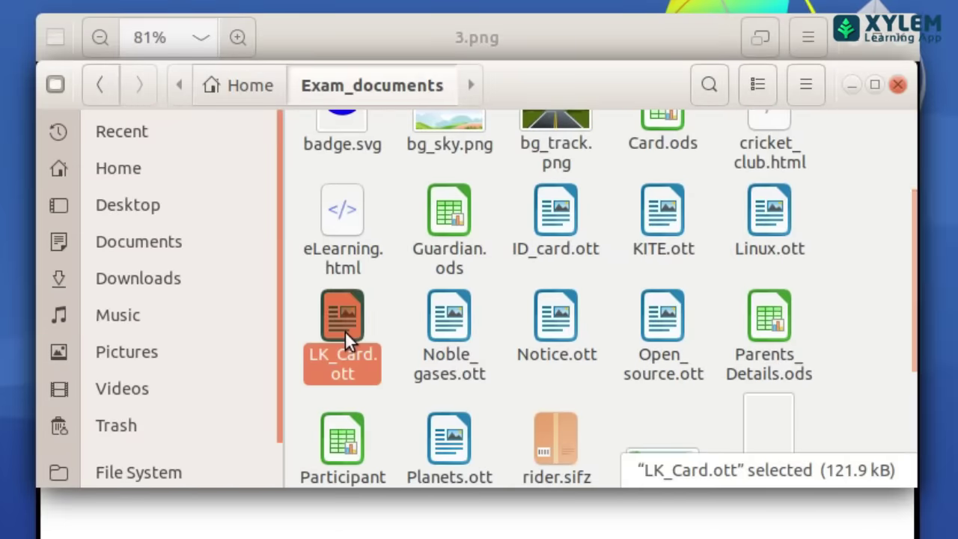
pyautogui.doubleClick(344, 330)
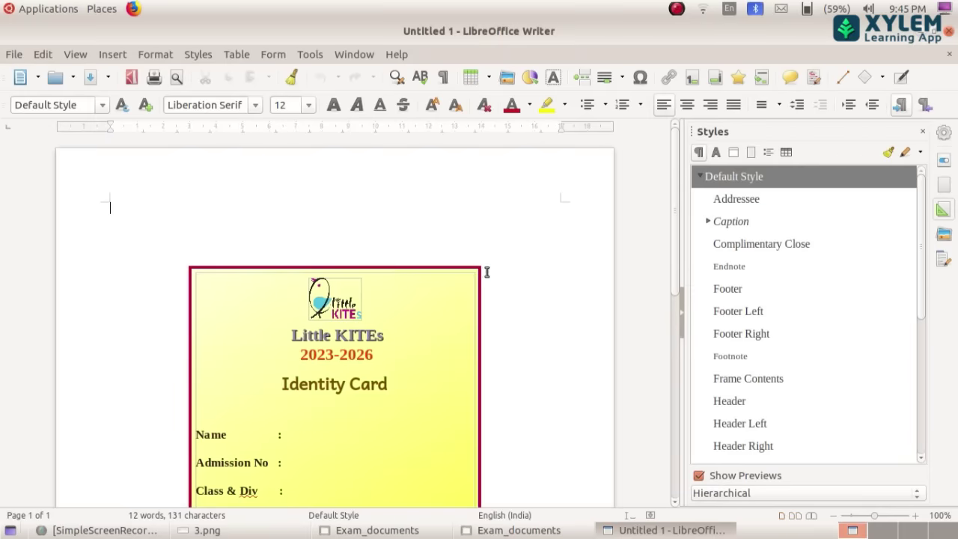
# Look over the identity card layout and open the Fields dialog for inserting more fields
pyautogui.scroll(-3, 523, 289)
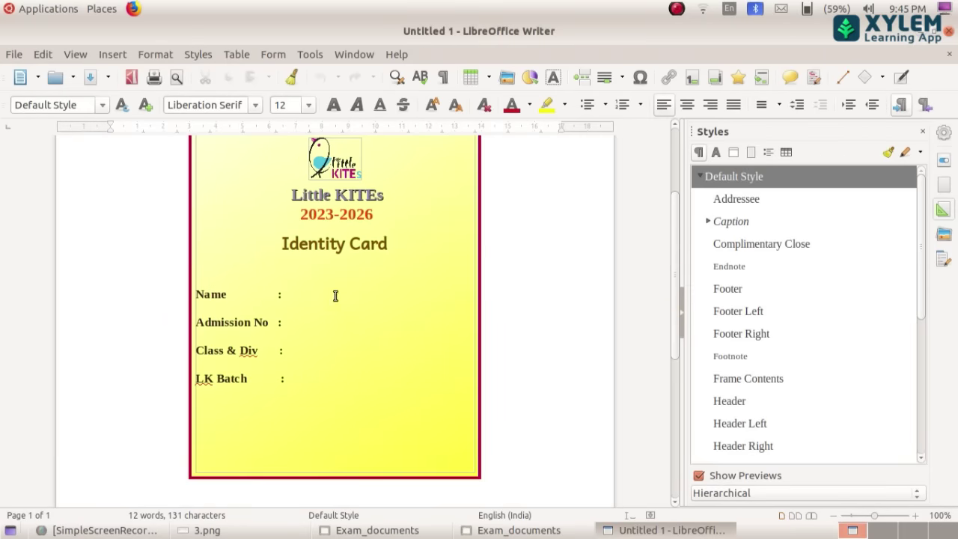
pyautogui.scroll(-4, 328, 332)
pyautogui.scroll(5, 329, 331)
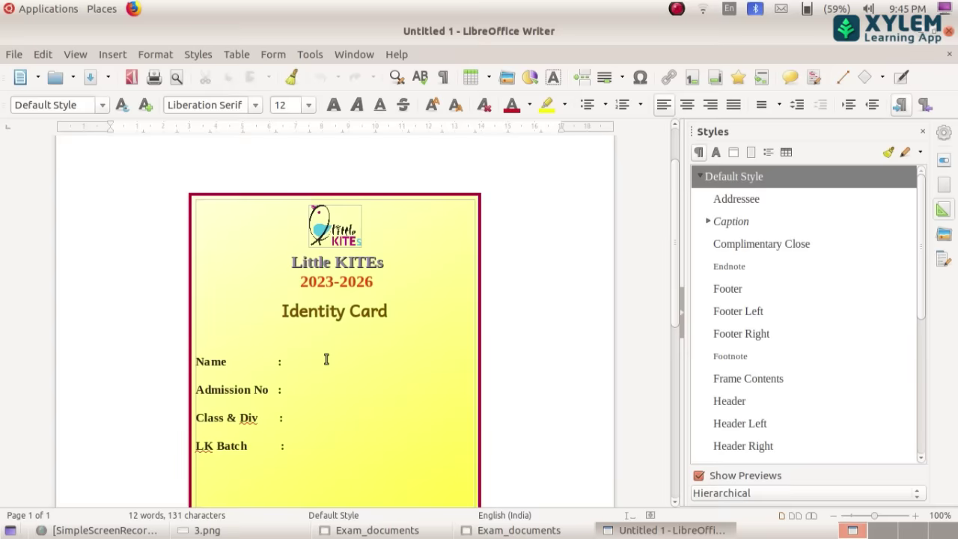
pyautogui.scroll(-2, 334, 353)
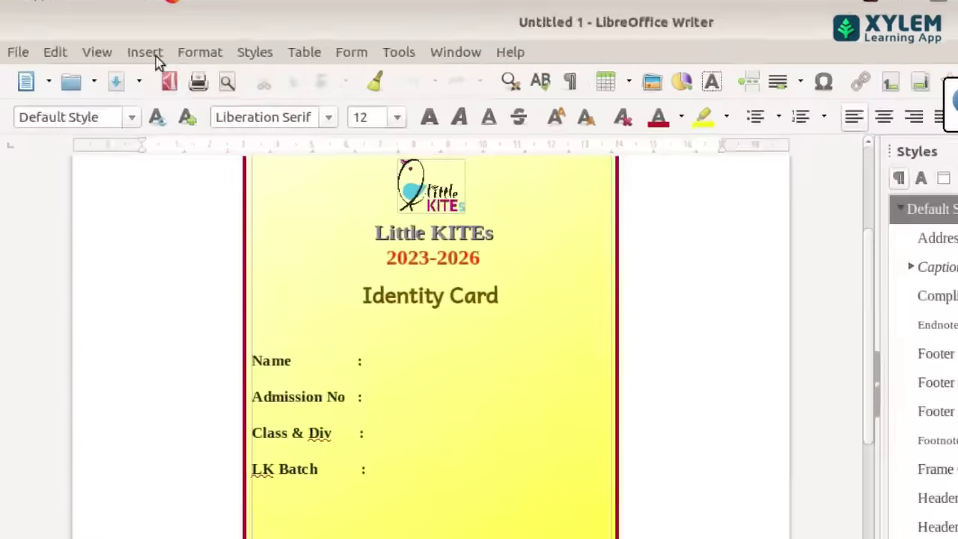
pyautogui.click(114, 53)
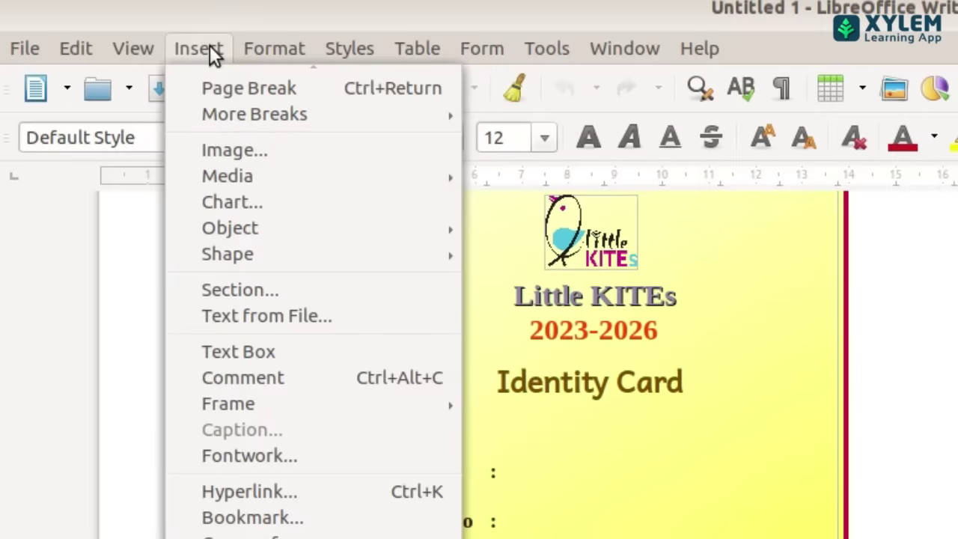
pyautogui.moveTo(290, 417)
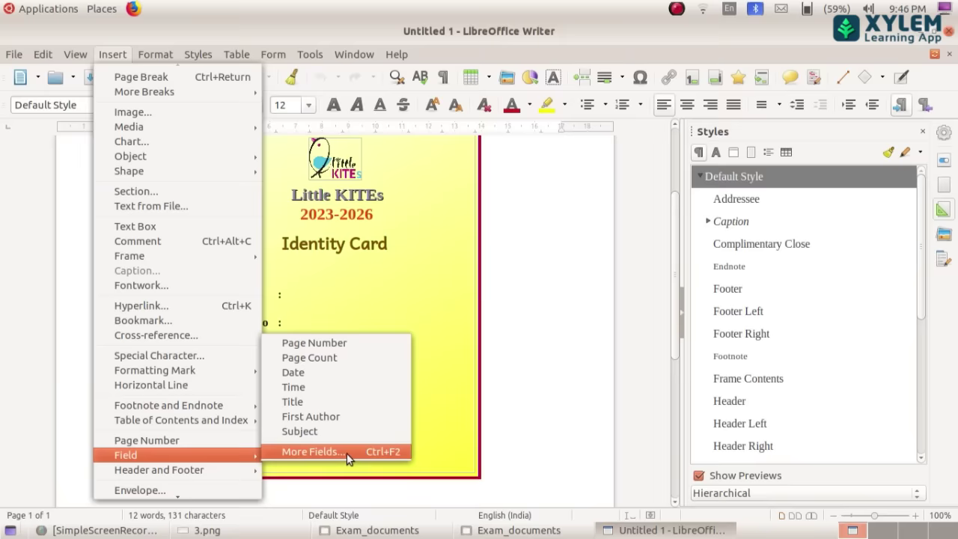
pyautogui.click(608, 416)
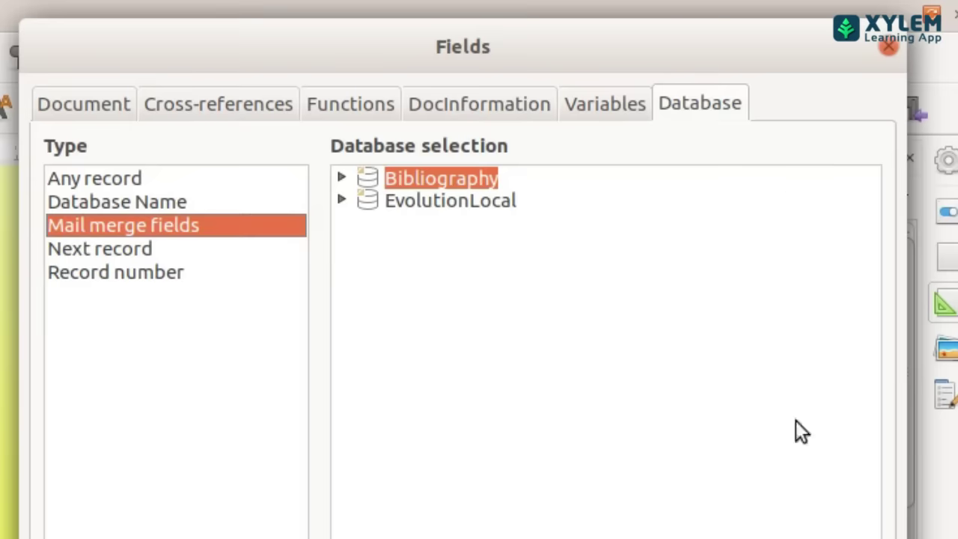
pyautogui.click(55, 107)
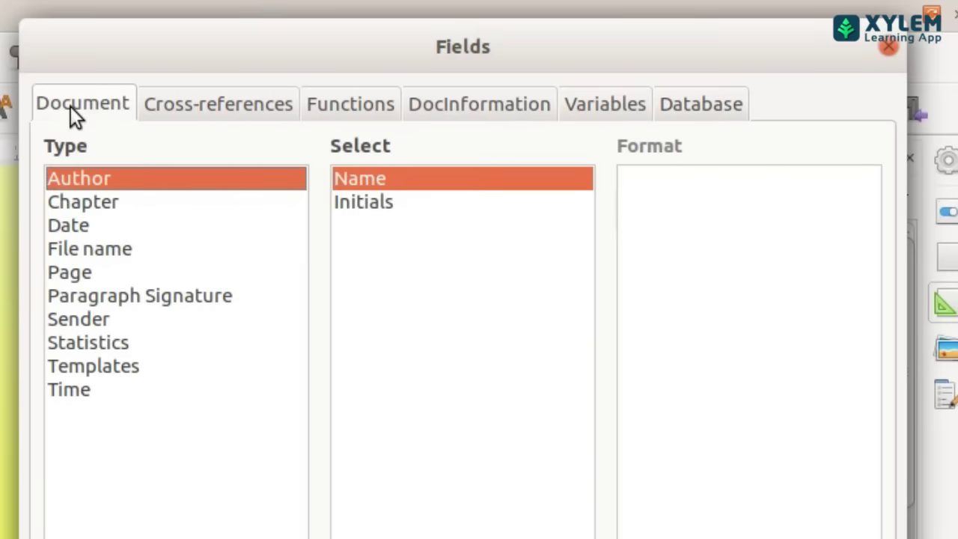
pyautogui.click(238, 108)
pyautogui.click(341, 110)
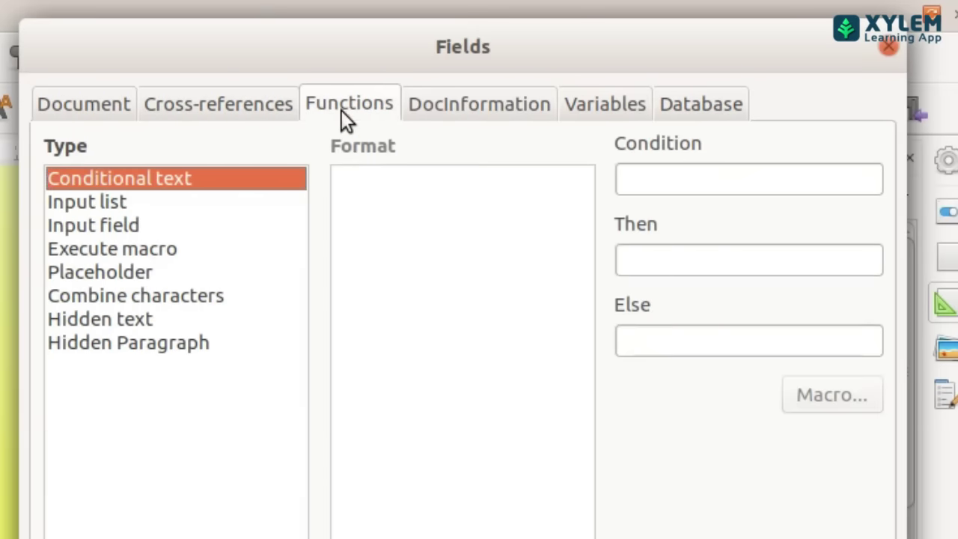
pyautogui.click(718, 106)
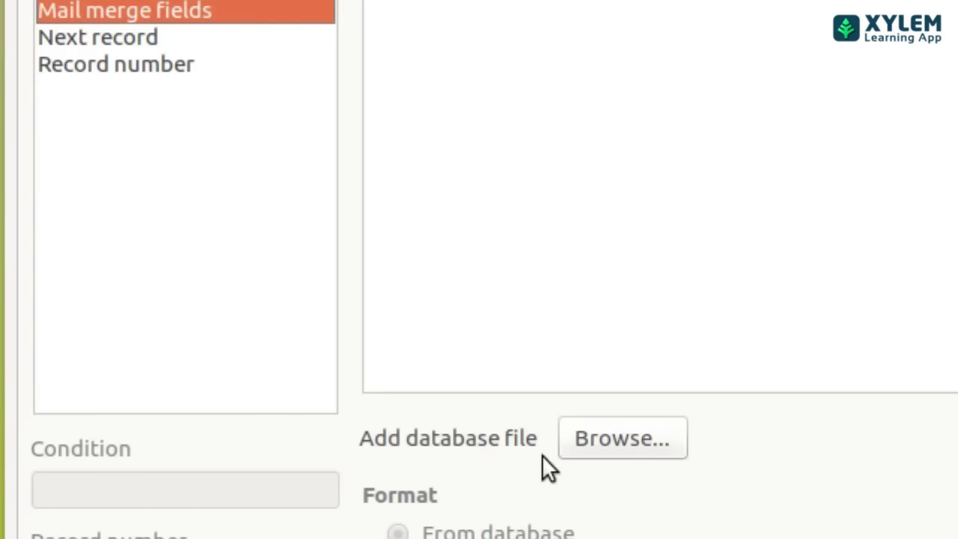
# Add Card.ods from the Exam_documents folder as a mail merge database and expand its Id card table to list the fields
pyautogui.click(658, 441)
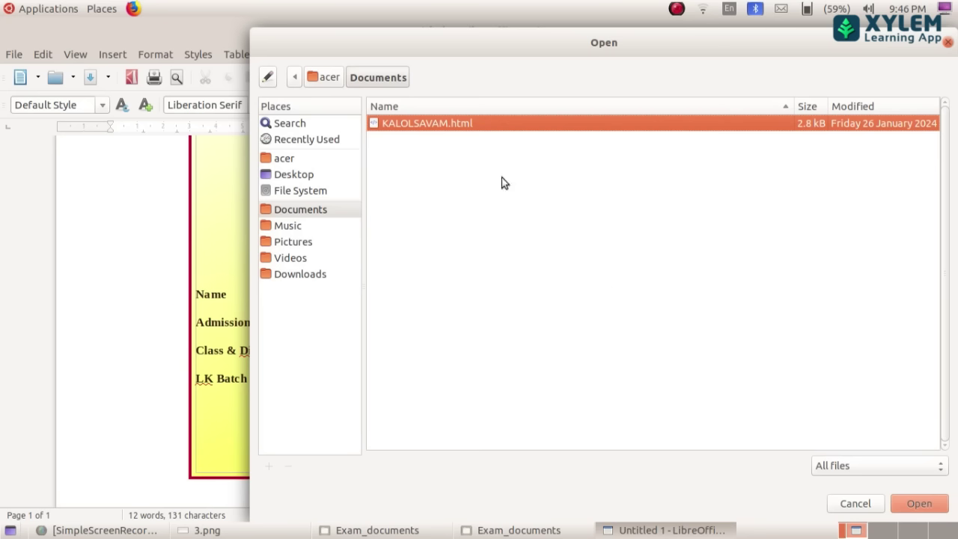
pyautogui.click(316, 154)
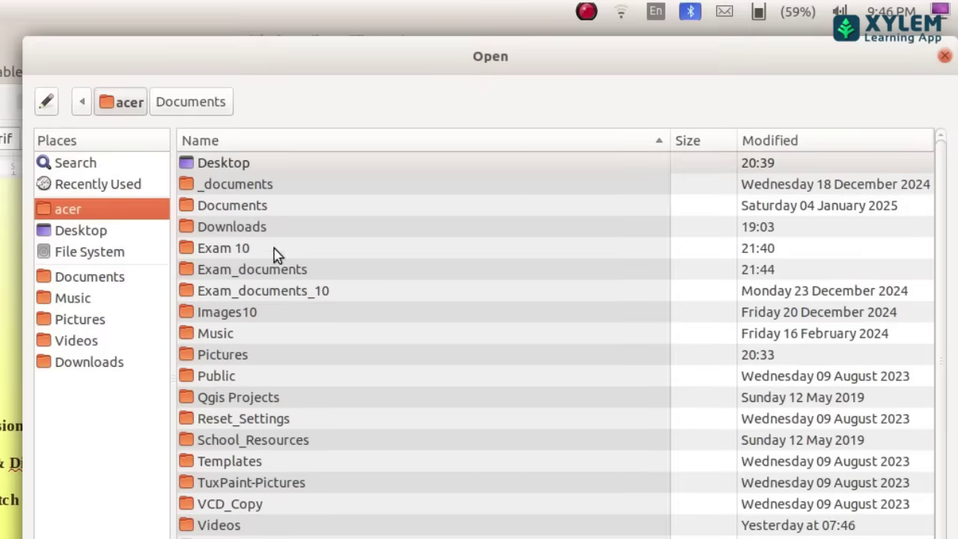
pyautogui.doubleClick(302, 274)
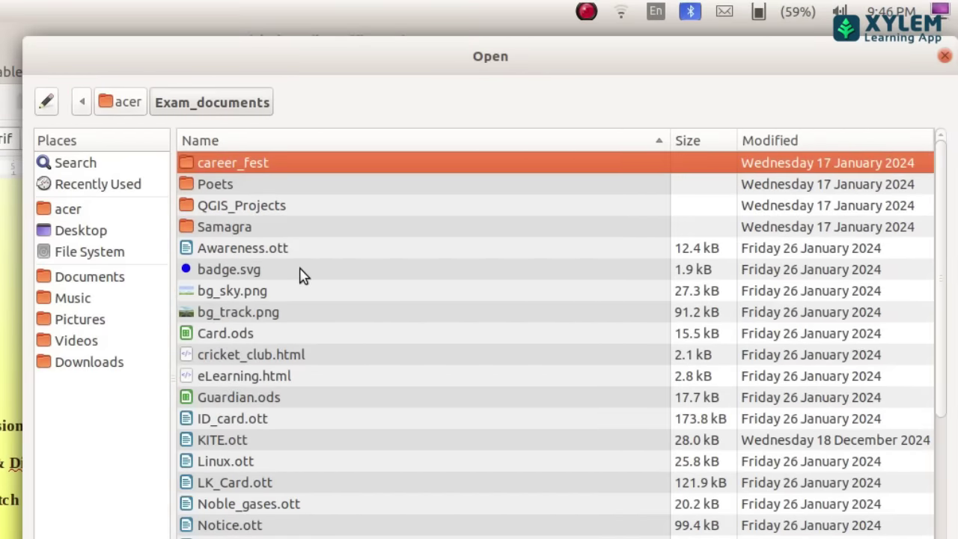
pyautogui.click(288, 336)
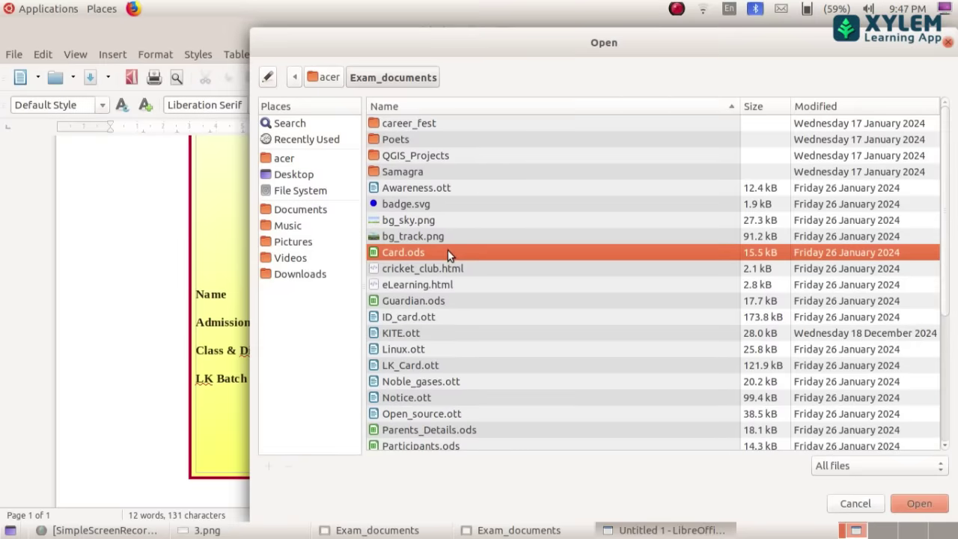
pyautogui.doubleClick(447, 252)
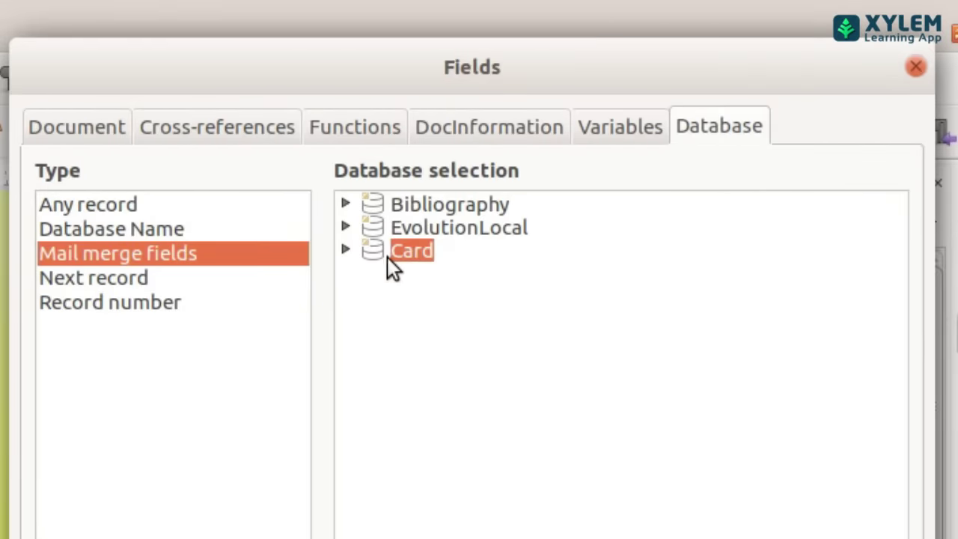
pyautogui.click(345, 251)
pyautogui.click(374, 274)
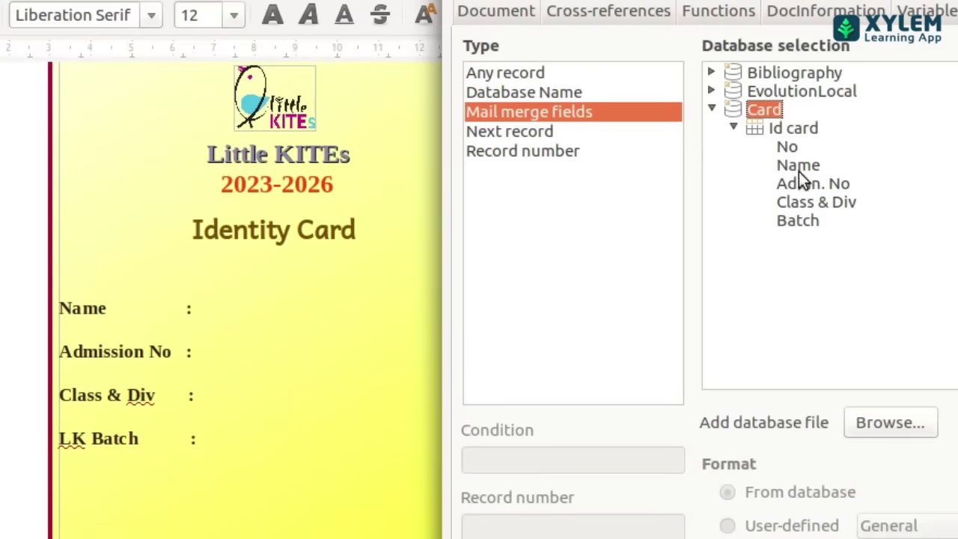
# Insert the Name and Admn. No merge fields after the card's Name and Admission No labels
pyautogui.moveTo(802, 168); pyautogui.dragTo(252, 304)
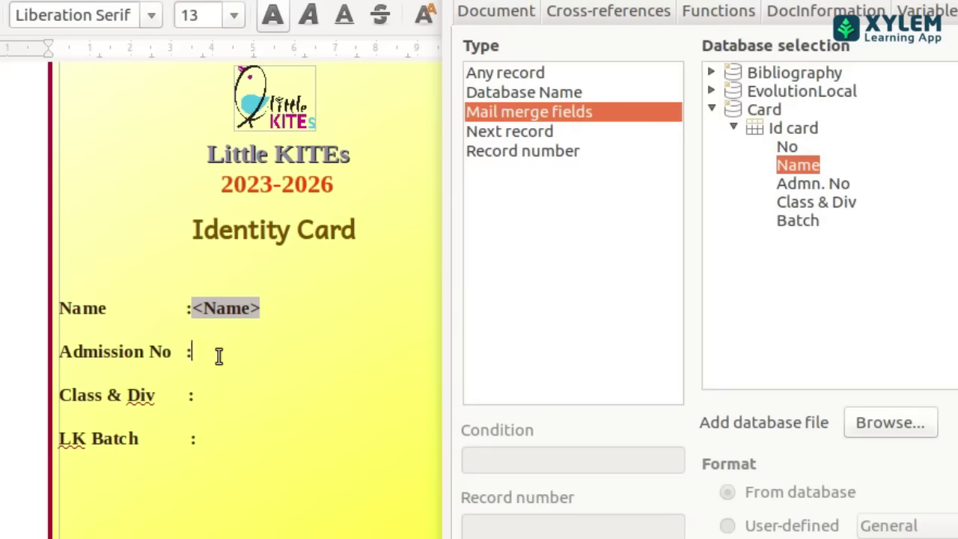
pyautogui.click(833, 183)
pyautogui.doubleClick(833, 184)
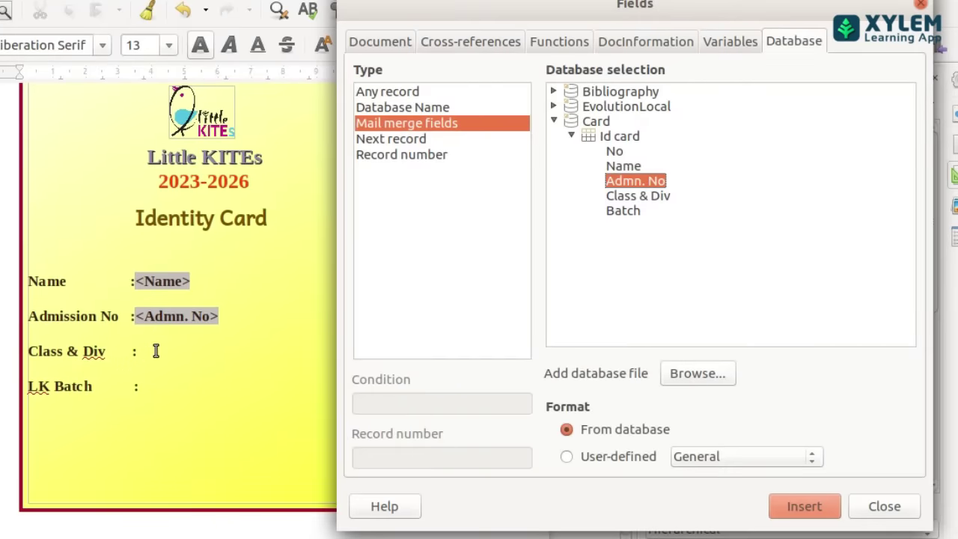
# Insert the Class & Div and Batch merge fields after the Class & Div and LK Batch labels, and close the Fields dialog
pyautogui.click(156, 351)
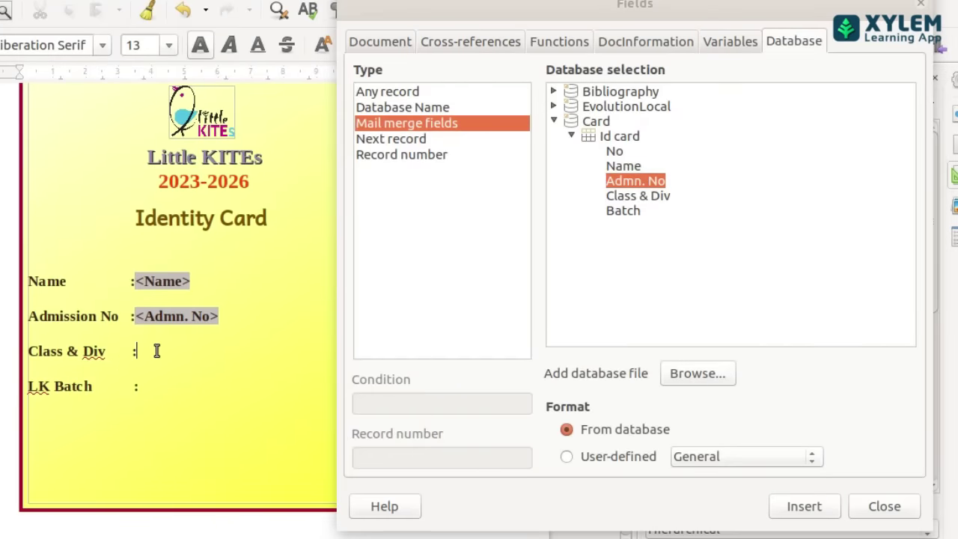
pyautogui.click(656, 197)
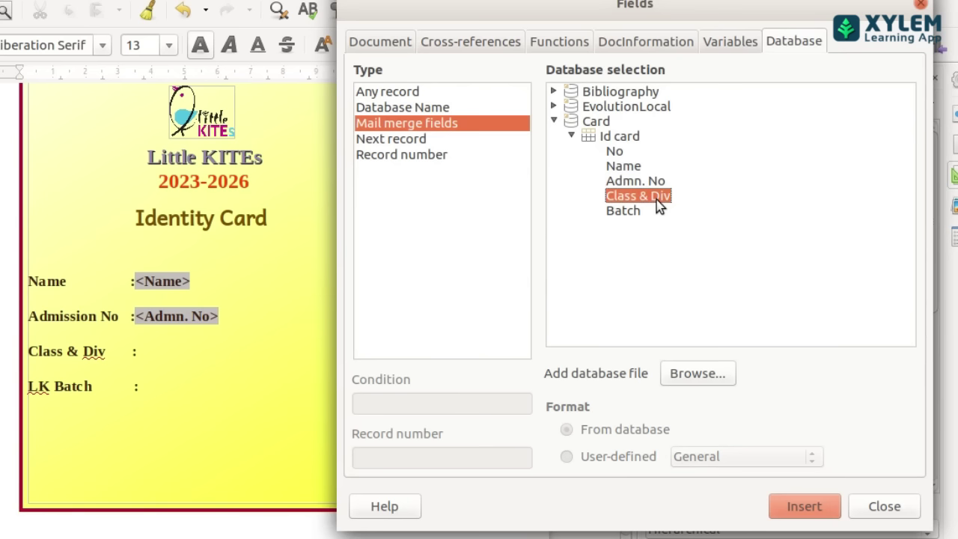
pyautogui.click(812, 509)
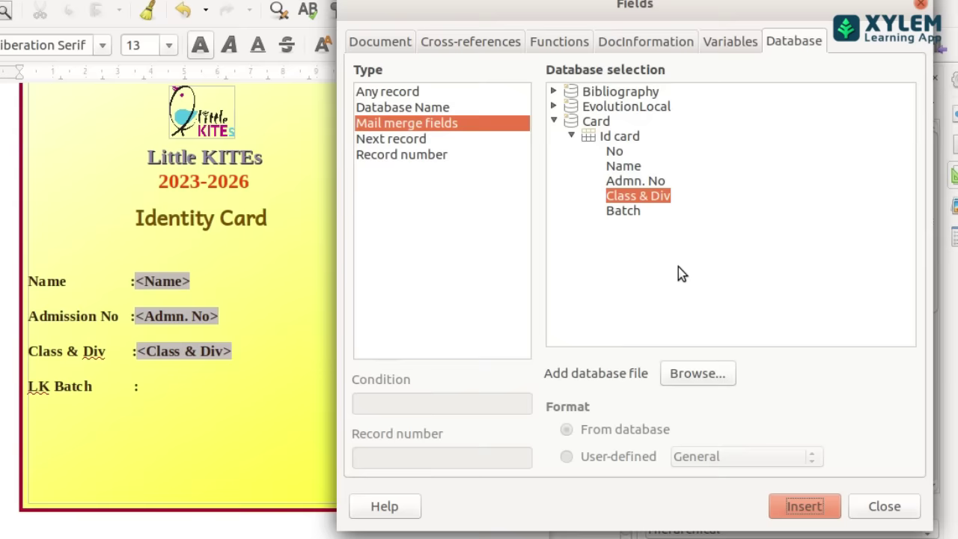
pyautogui.moveTo(627, 213); pyautogui.dragTo(178, 386)
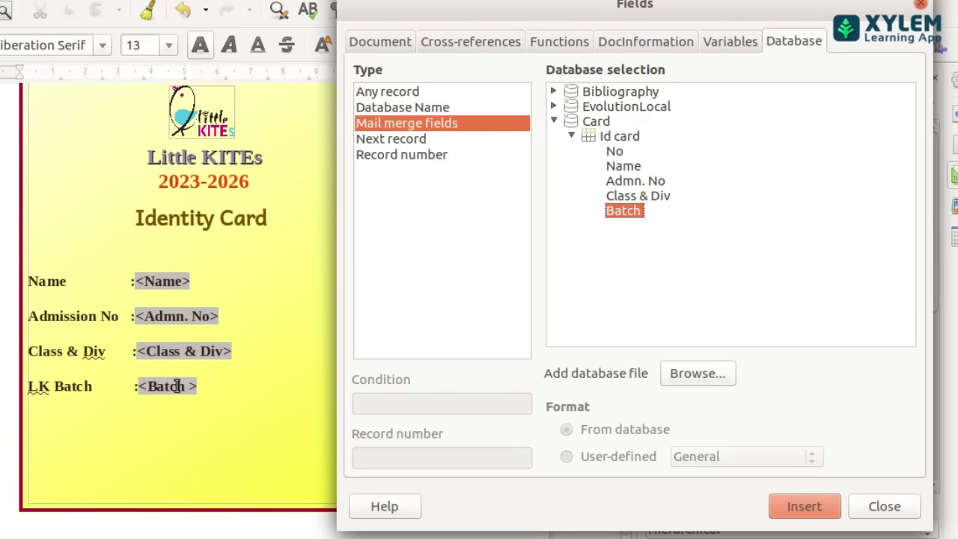
pyautogui.scroll(-3, 175, 333)
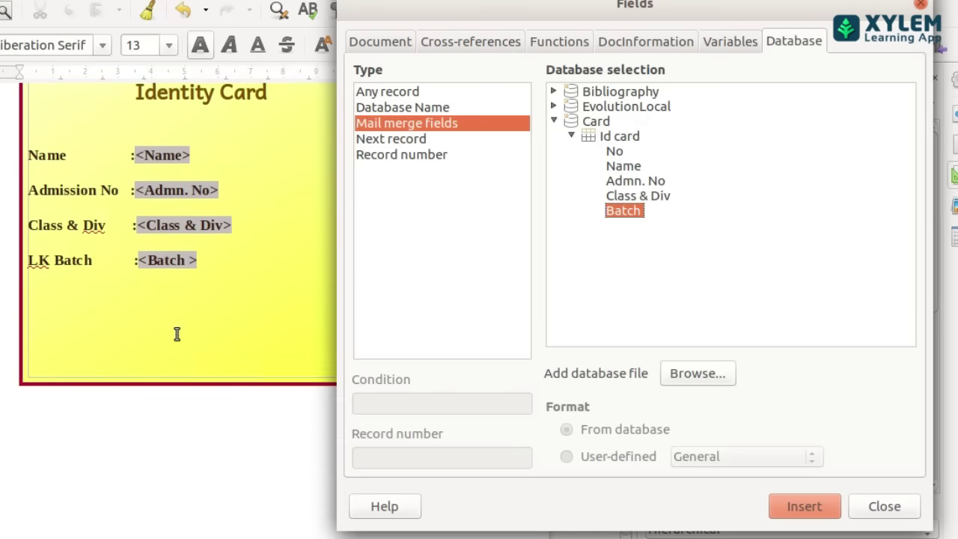
pyautogui.scroll(4, 175, 333)
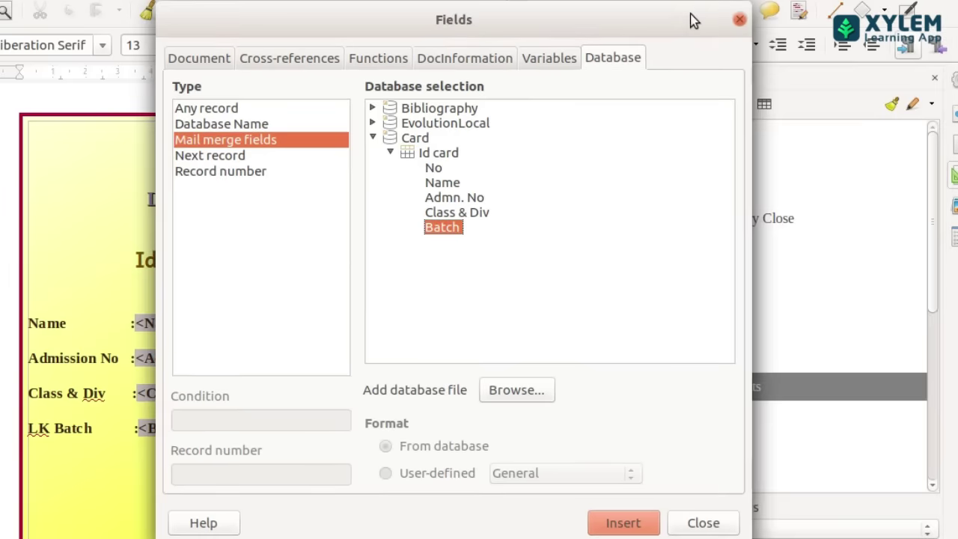
pyautogui.click(738, 18)
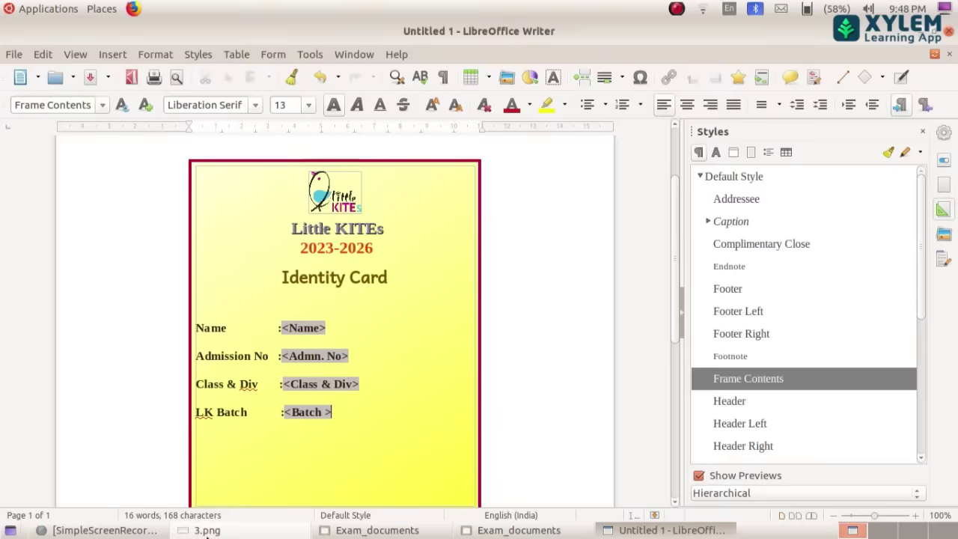
# Switch to the 3.png image to check the task's saving instructions
pyautogui.click(233, 529)
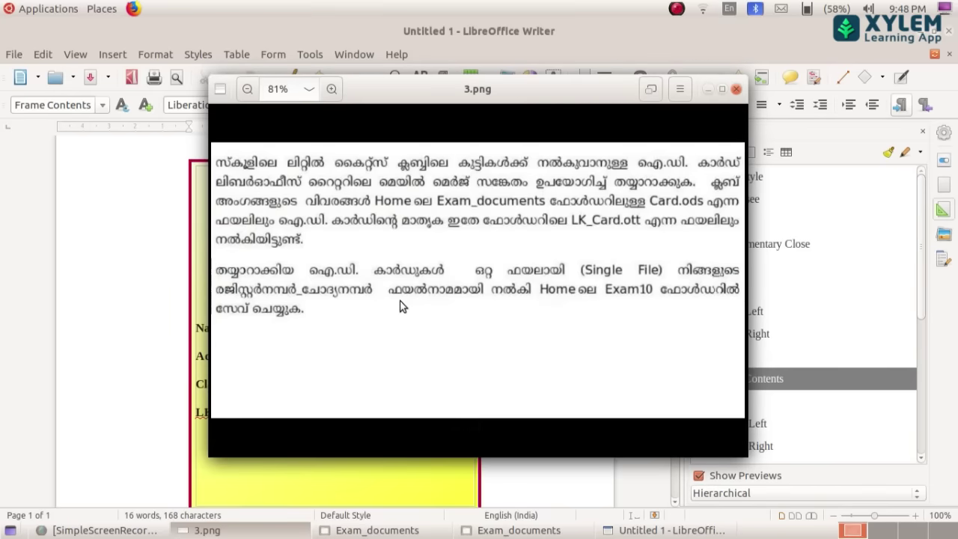
# Check the English task text in 4.png, and start printing the ID card document as a form letter
pyautogui.press('Right')
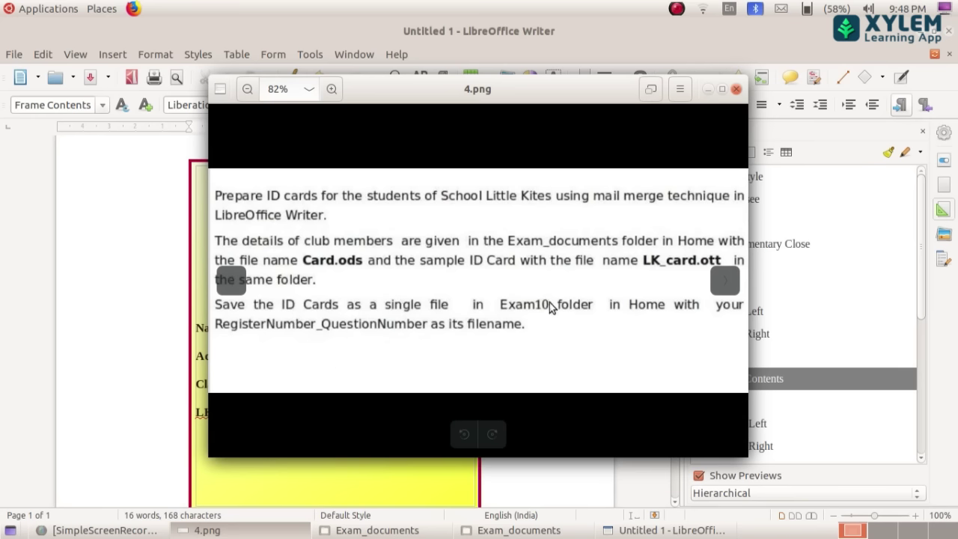
pyautogui.click(707, 90)
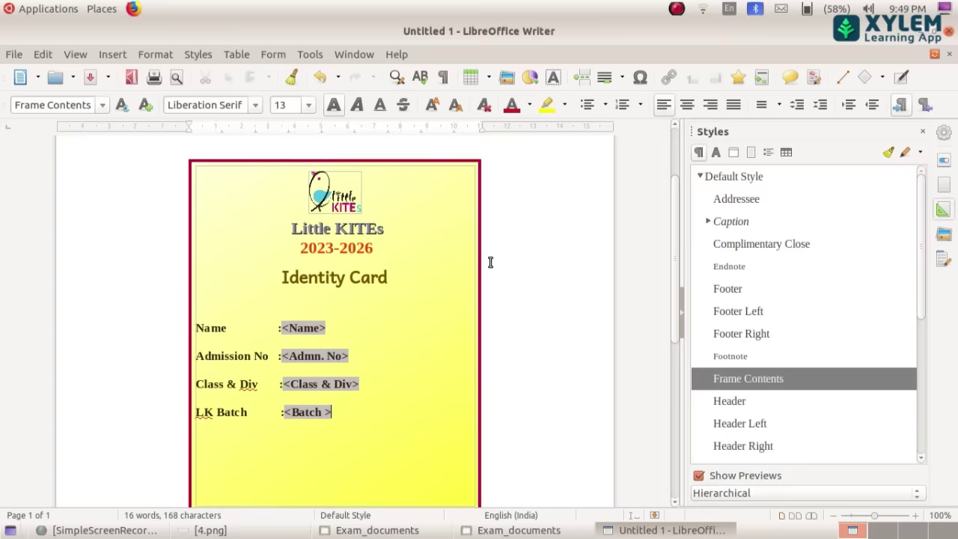
pyautogui.click(12, 54)
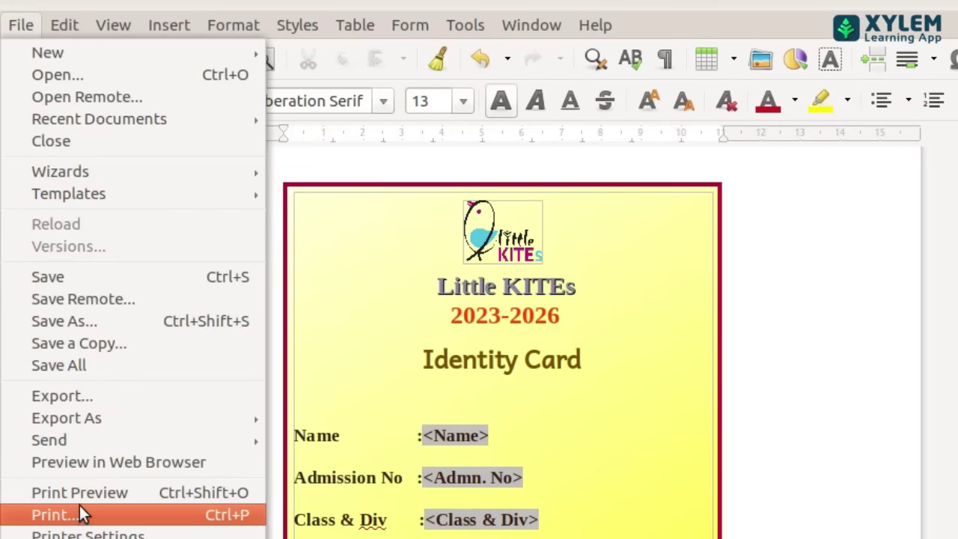
pyautogui.click(82, 514)
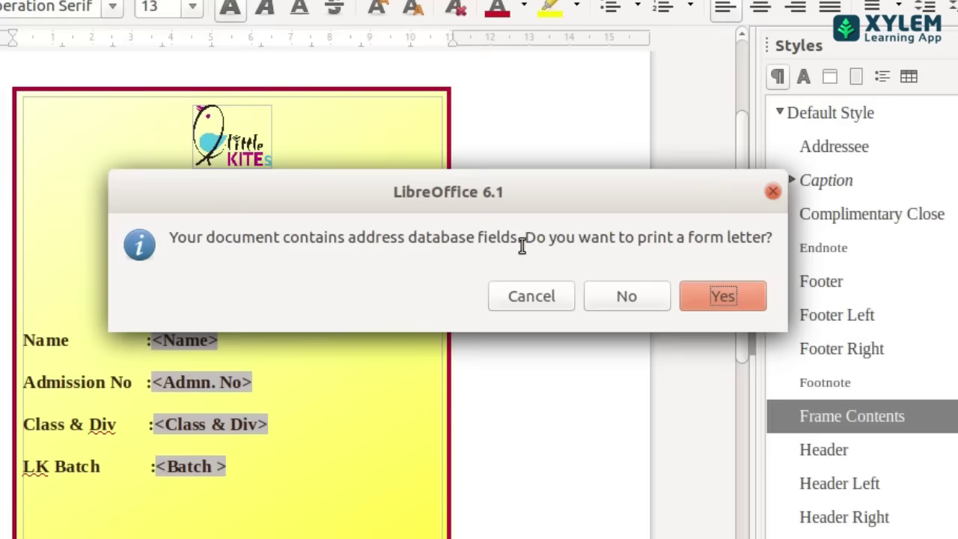
pyautogui.click(734, 292)
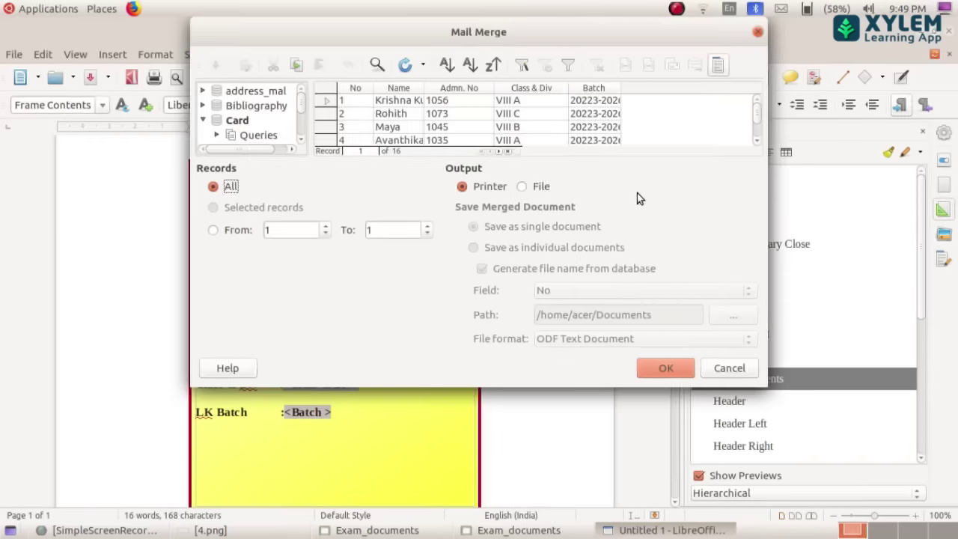
# Reread the saving instructions in 4.png and 3.png, and return to the Mail Merge dialog
pyautogui.hotkey('alt', 'Tab')
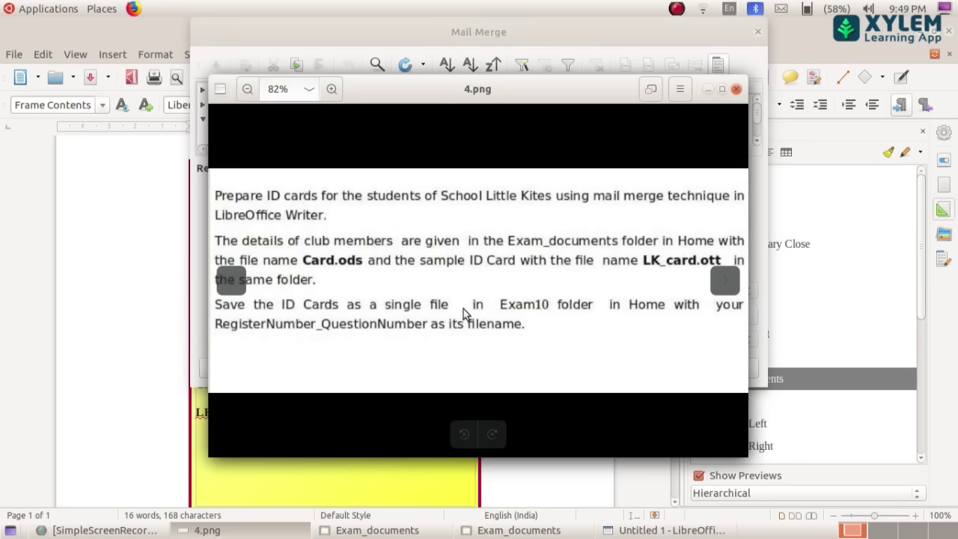
pyautogui.press('Left')
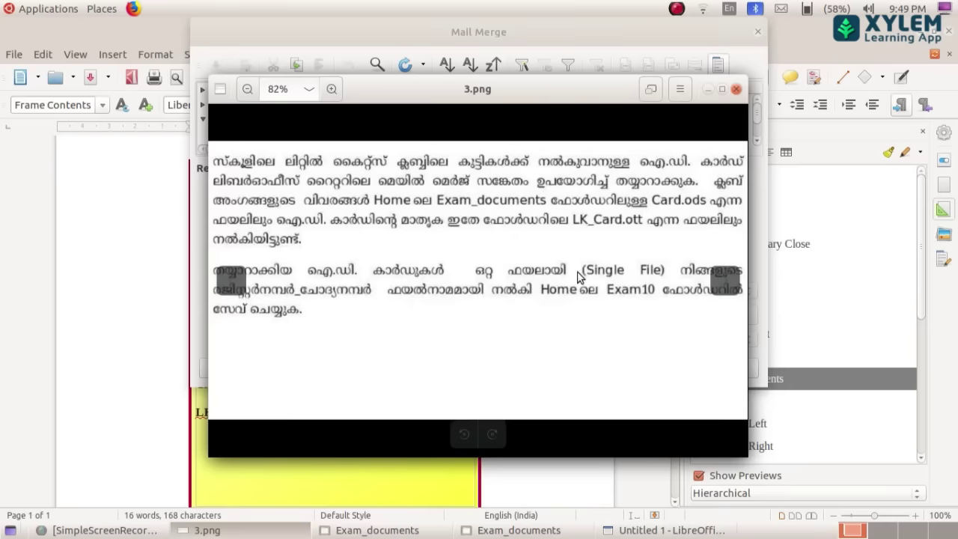
pyautogui.click(710, 87)
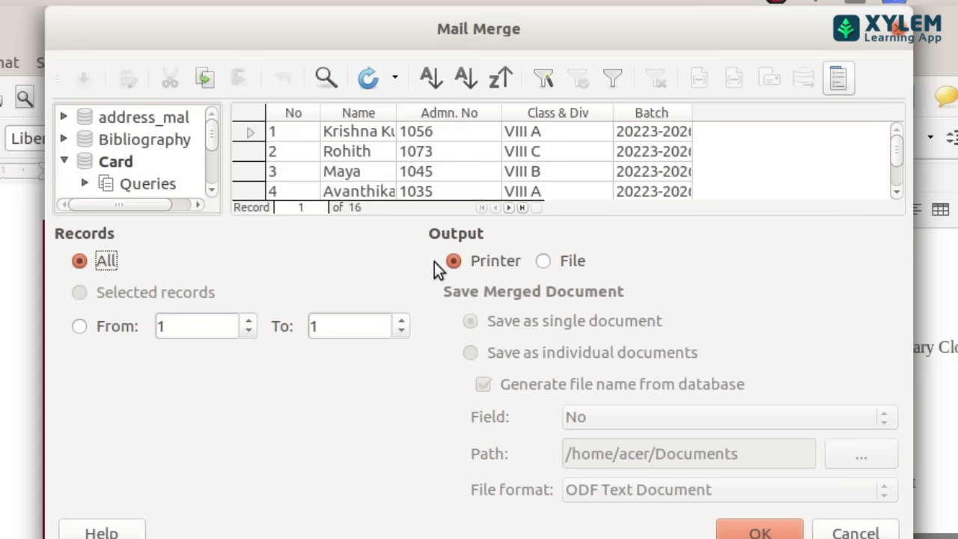
# Set the mail merge output to File, saved as a single document, and run the merge for all records
pyautogui.click(542, 260)
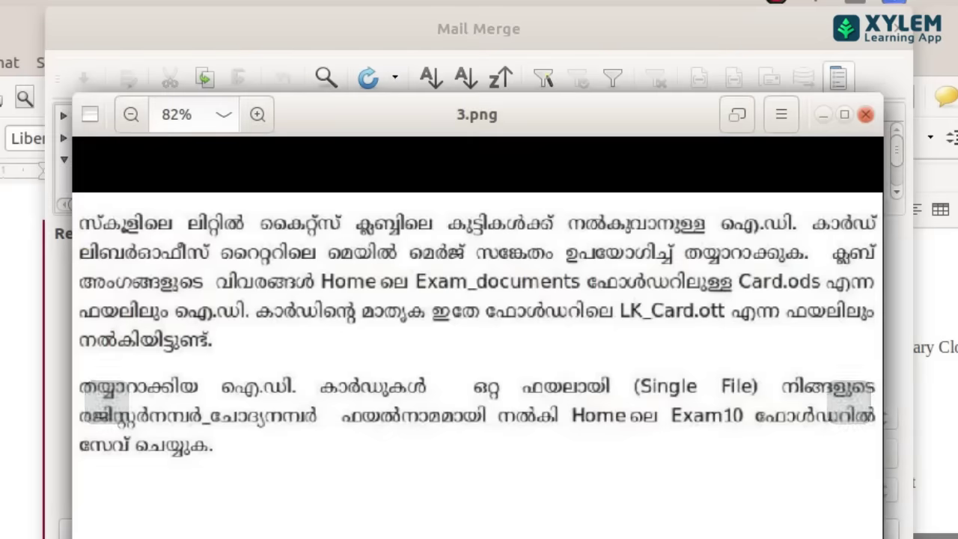
pyautogui.hotkey('alt', 'Tab')
pyautogui.click(821, 115)
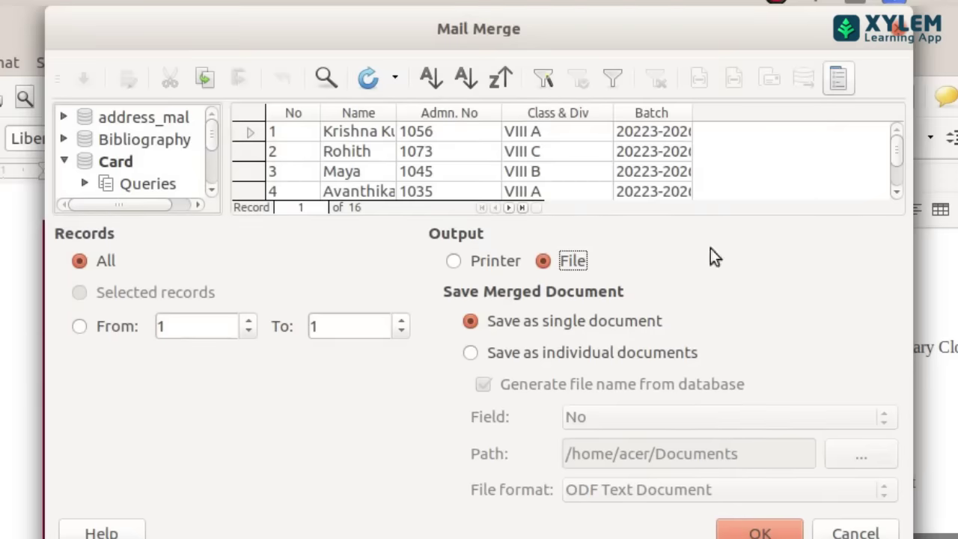
pyautogui.click(551, 322)
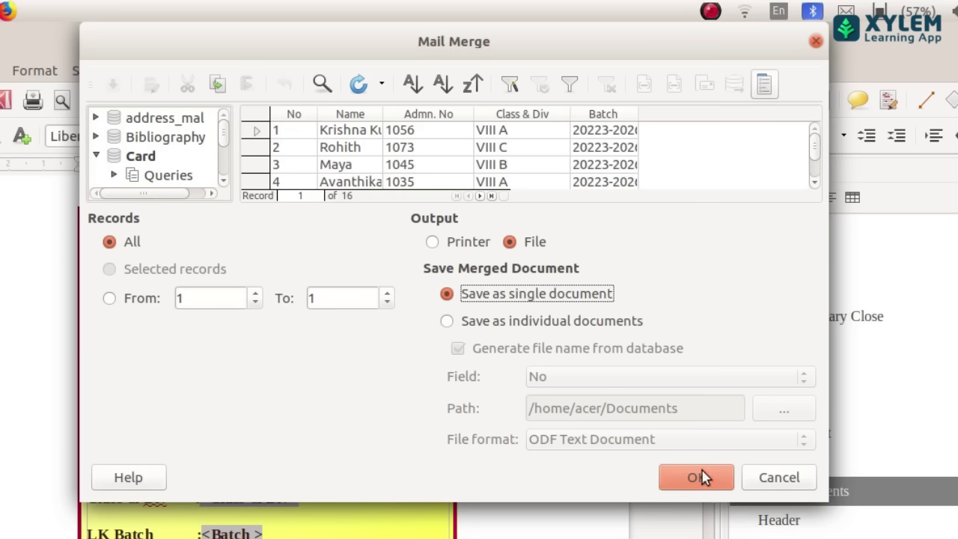
pyautogui.click(703, 477)
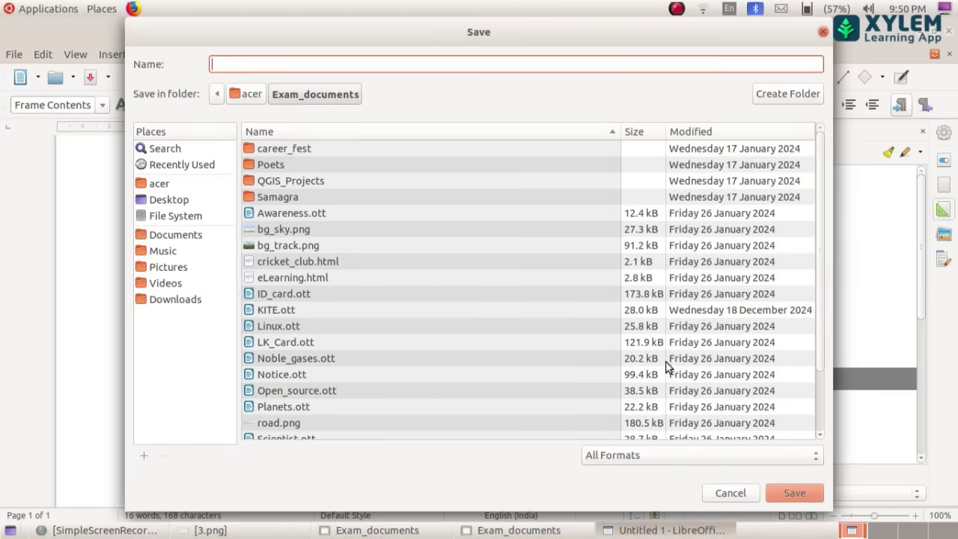
# Save the merged ID cards as 123456_6 in the Exam 10 folder in Home
pyautogui.click(207, 182)
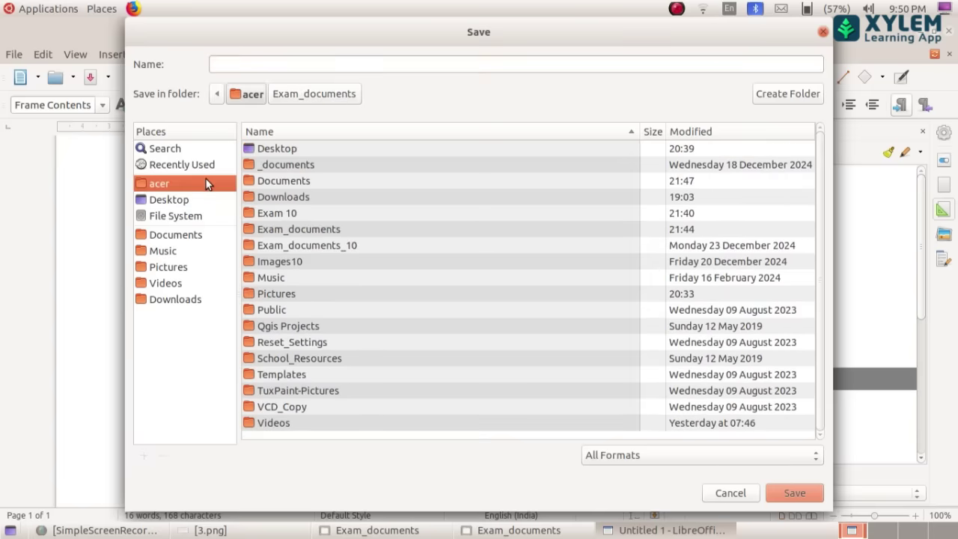
pyautogui.doubleClick(313, 215)
pyautogui.click(235, 64)
pyautogui.write('123456')
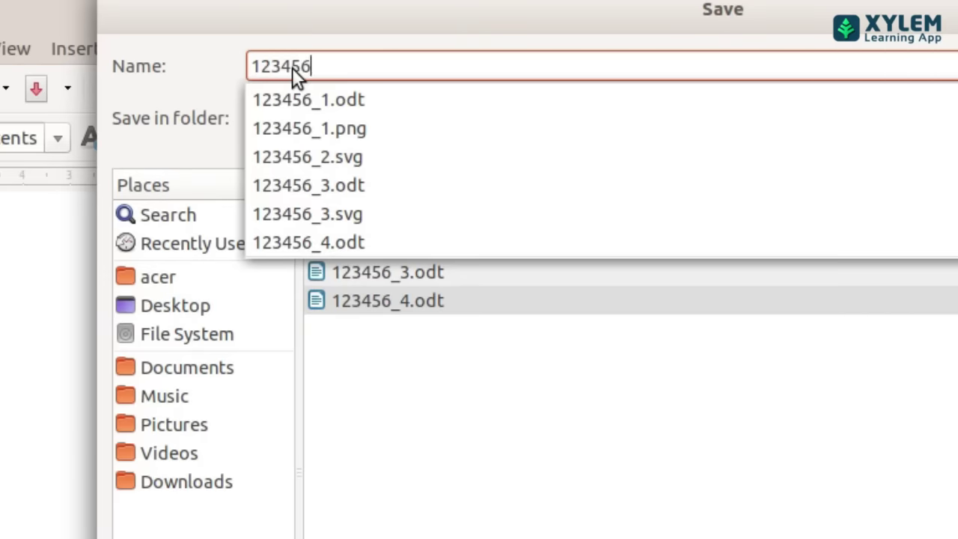
pyautogui.write('_6')
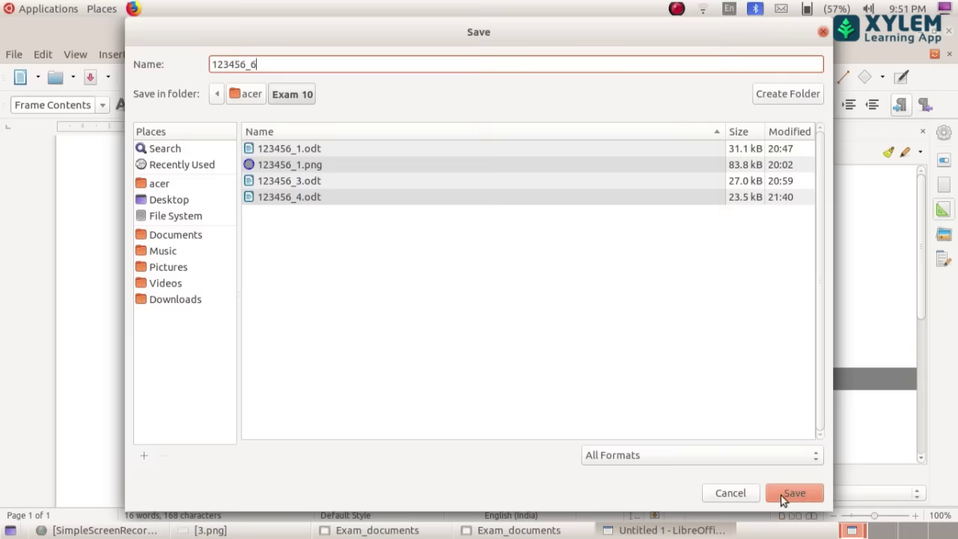
pyautogui.click(804, 492)
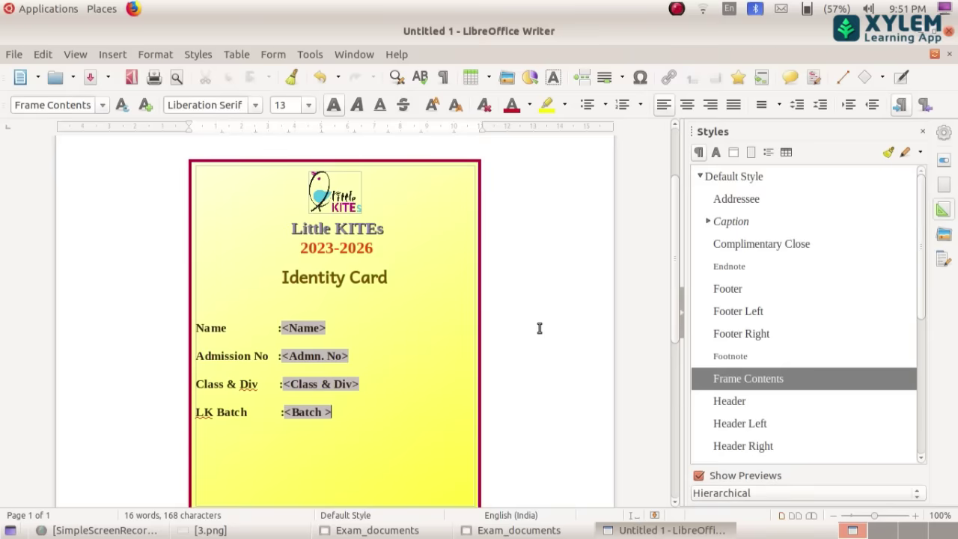
# Go to the Exam 10 folder in Home from the desktop and open 123456_6.odt
pyautogui.click(11, 530)
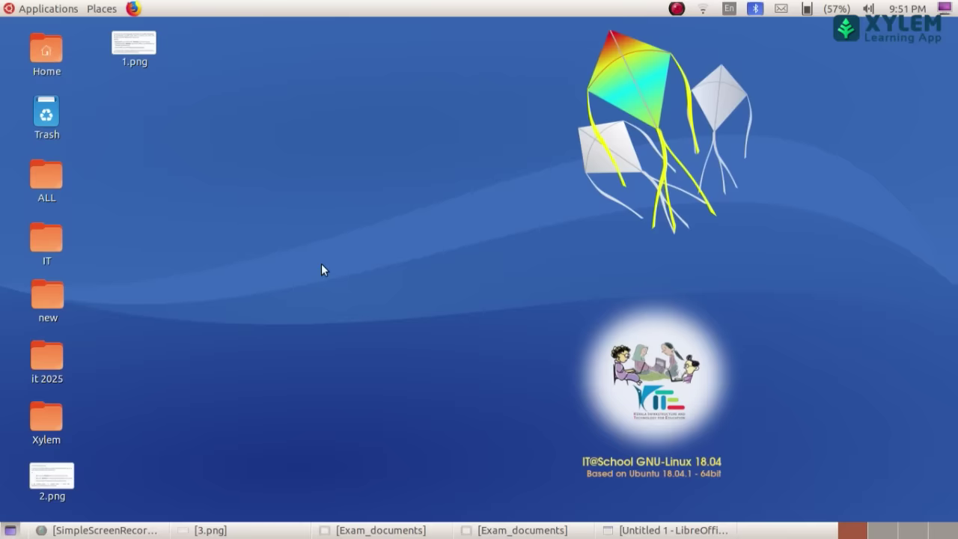
pyautogui.doubleClick(47, 49)
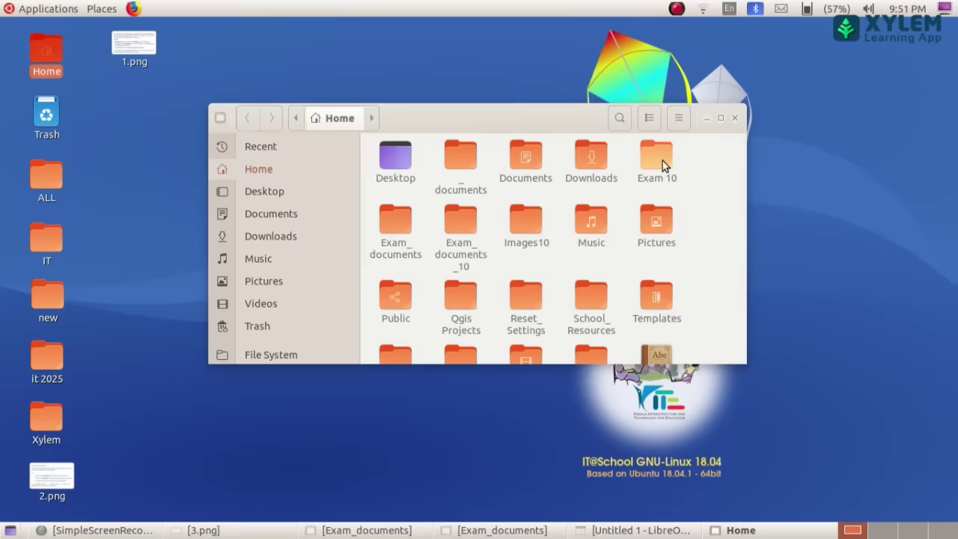
pyautogui.doubleClick(662, 161)
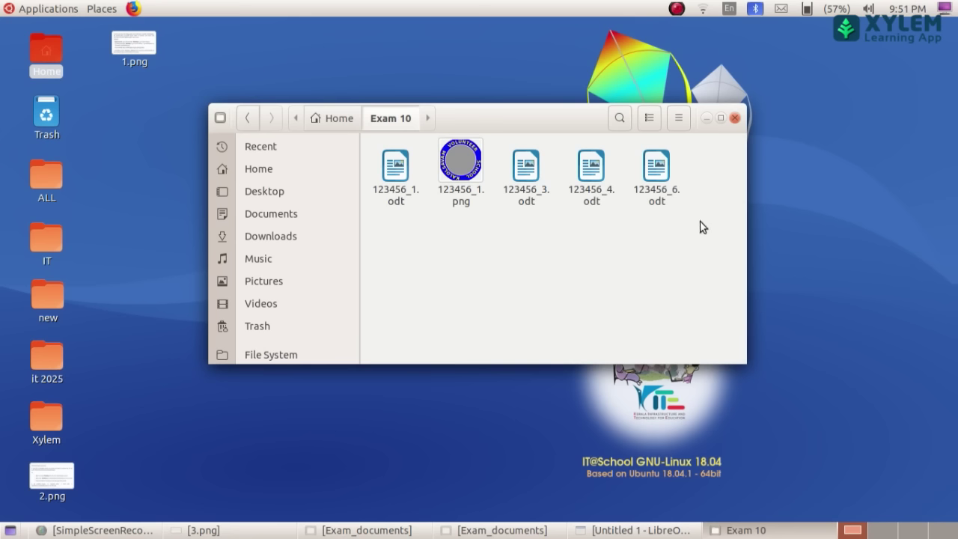
pyautogui.click(655, 196)
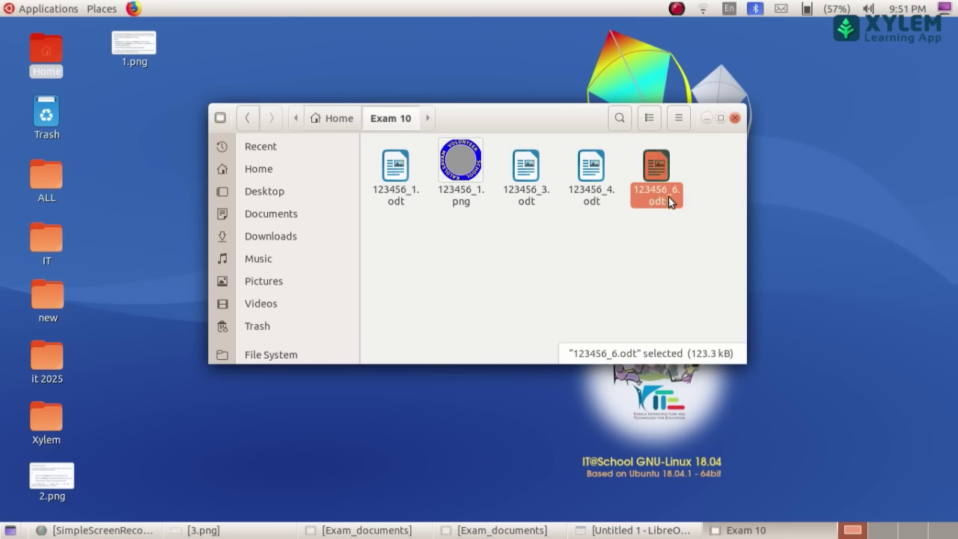
pyautogui.click(667, 244)
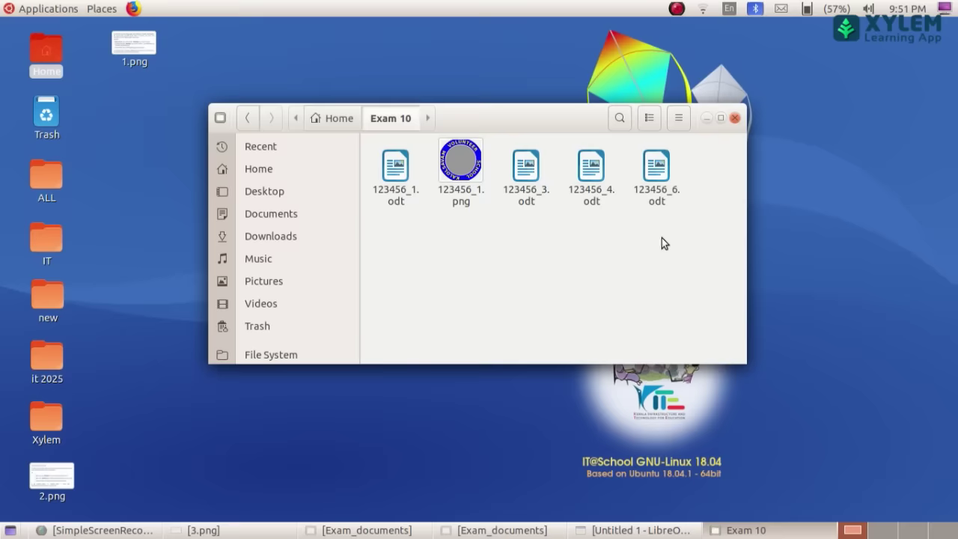
pyautogui.doubleClick(659, 197)
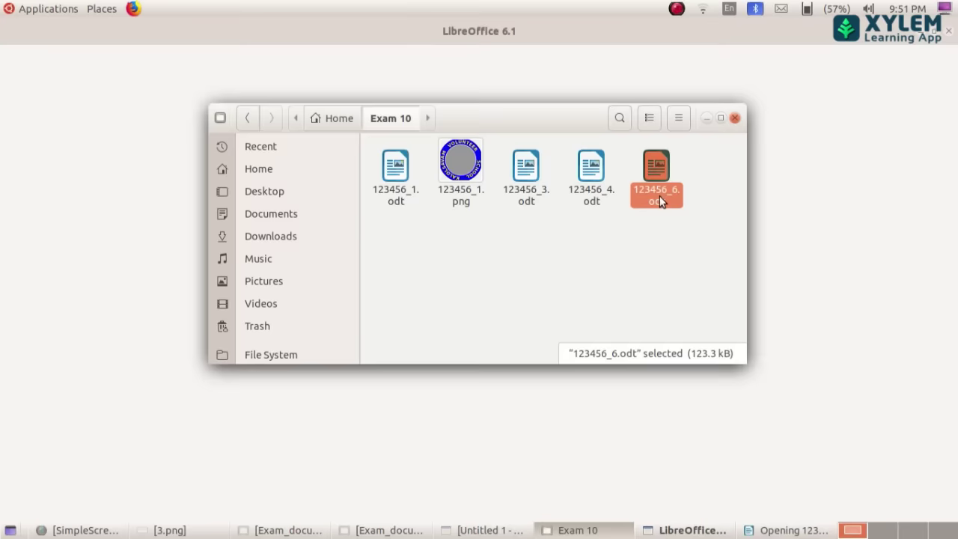
# Review the merged ID cards in 123456_6.odt, examining each member's name, admission number, class and batch
pyautogui.scroll(-4, 417, 371)
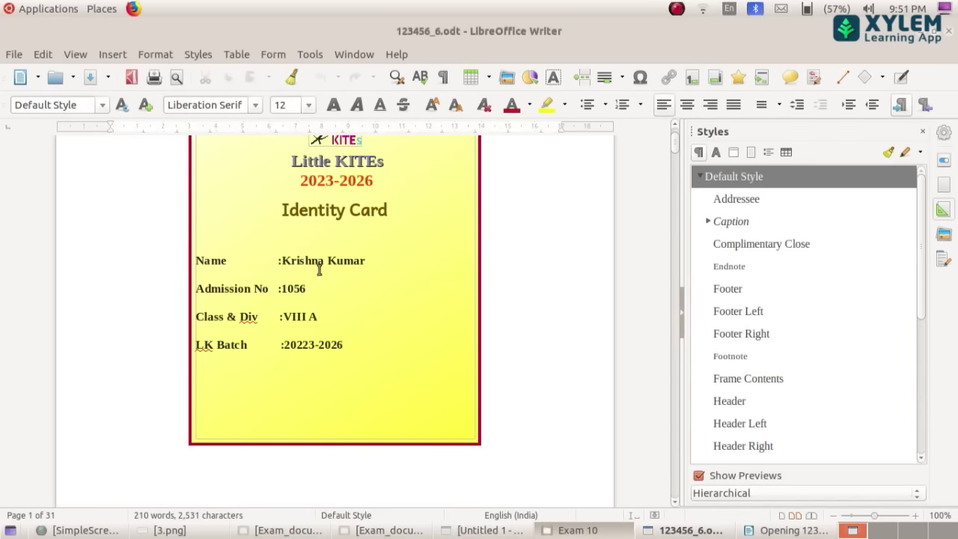
pyautogui.scroll(-20, 313, 346)
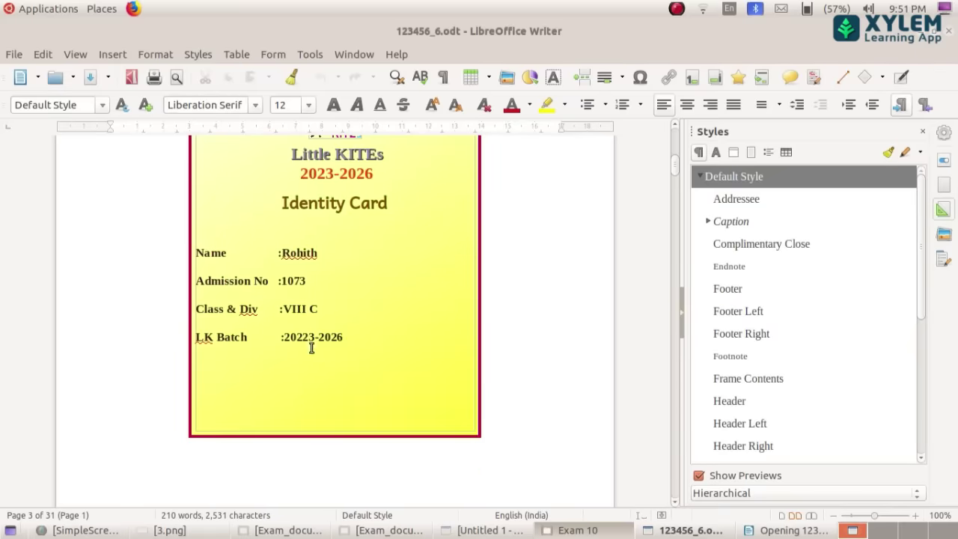
pyautogui.scroll(-8, 312, 348)
pyautogui.scroll(-5, 313, 346)
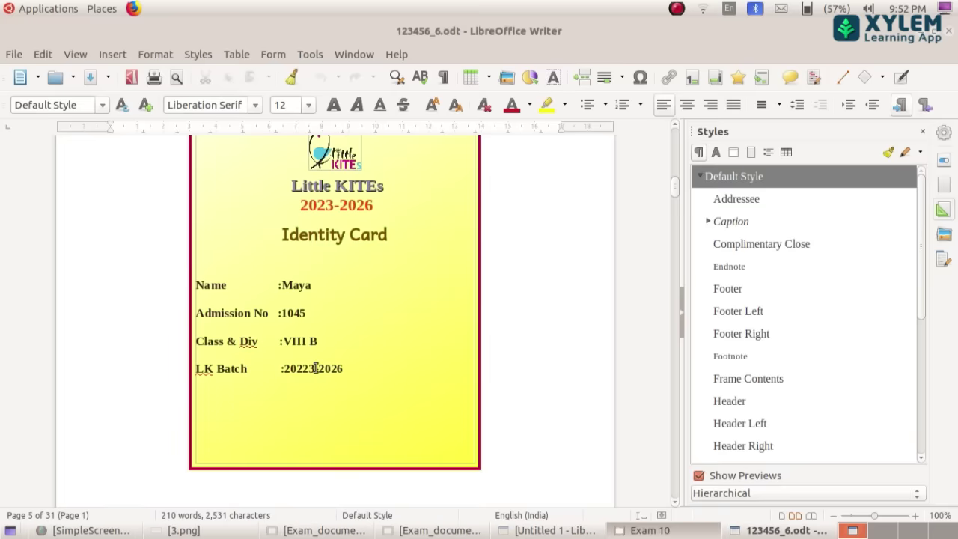
pyautogui.scroll(20, 315, 367)
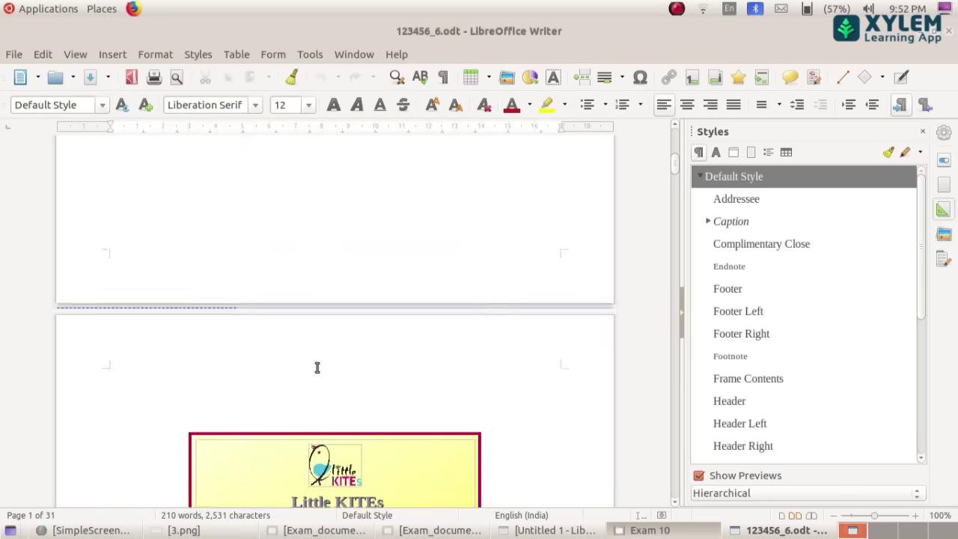
pyautogui.scroll(5, 316, 366)
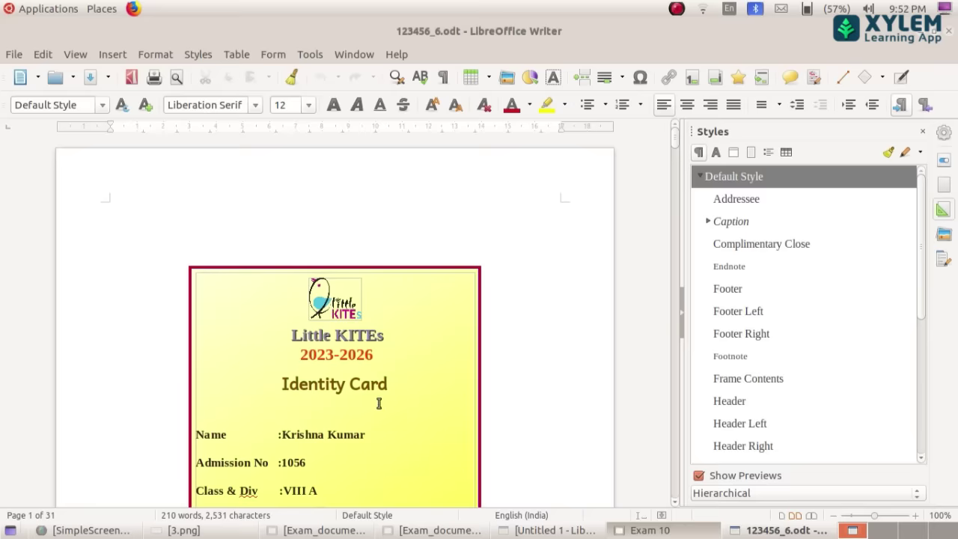
pyautogui.scroll(-2, 378, 403)
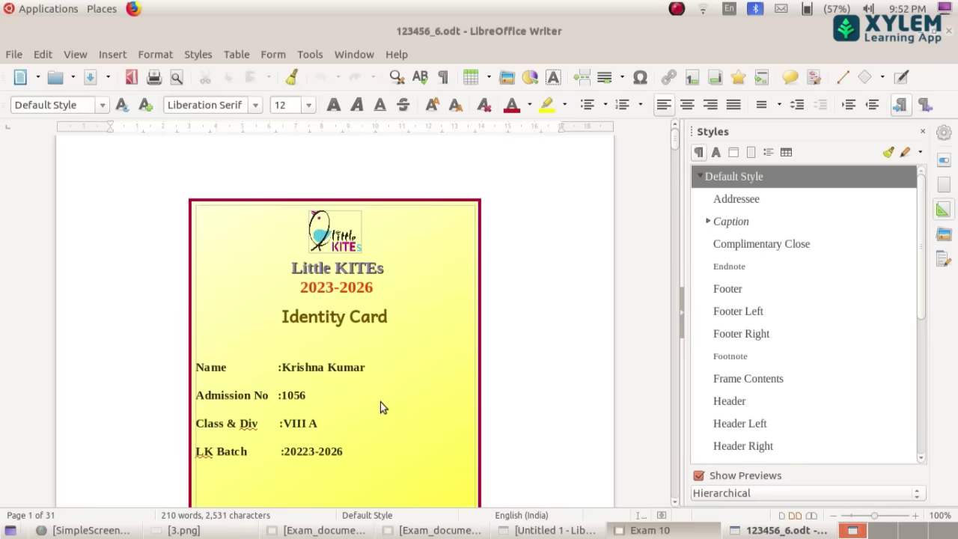
pyautogui.scroll(-20, 389, 396)
pyautogui.scroll(-20, 392, 396)
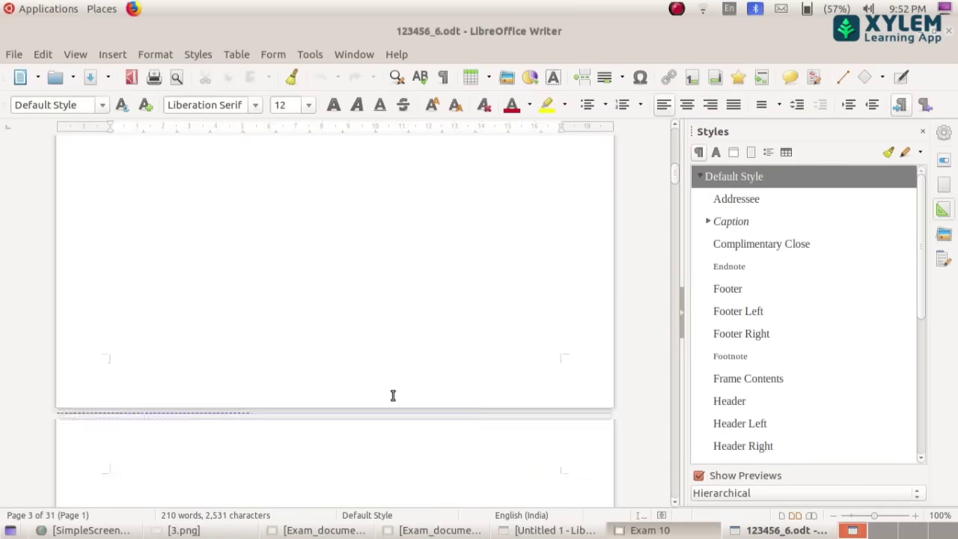
pyautogui.scroll(-15, 392, 394)
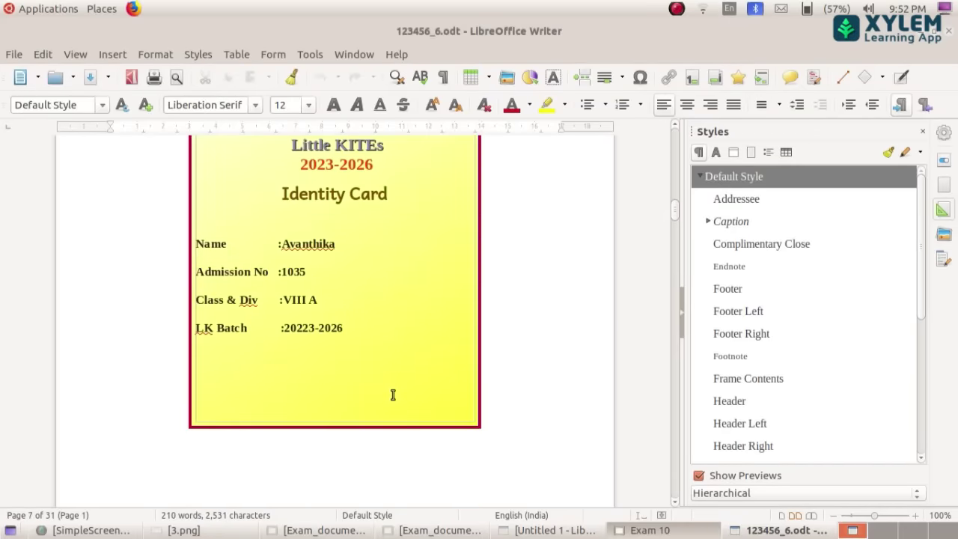
pyautogui.scroll(1, 393, 395)
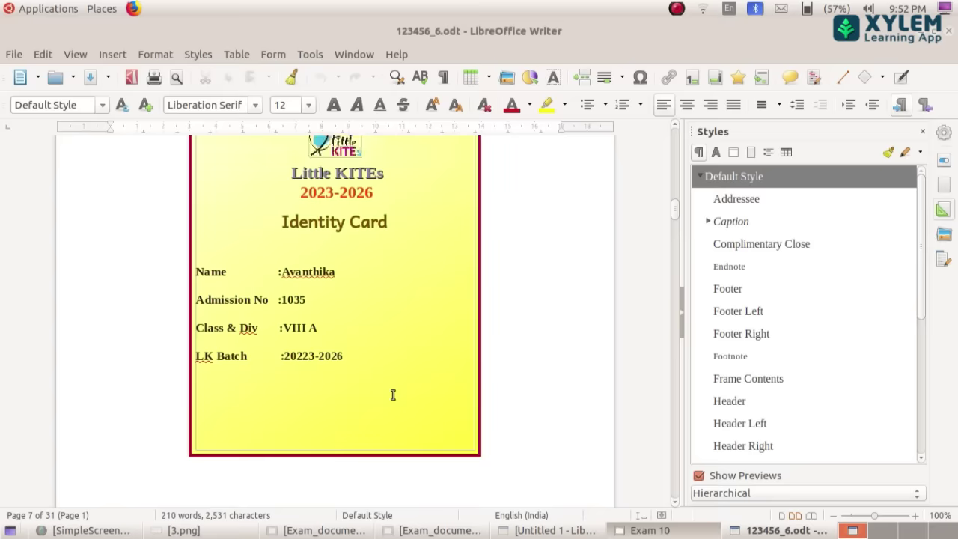